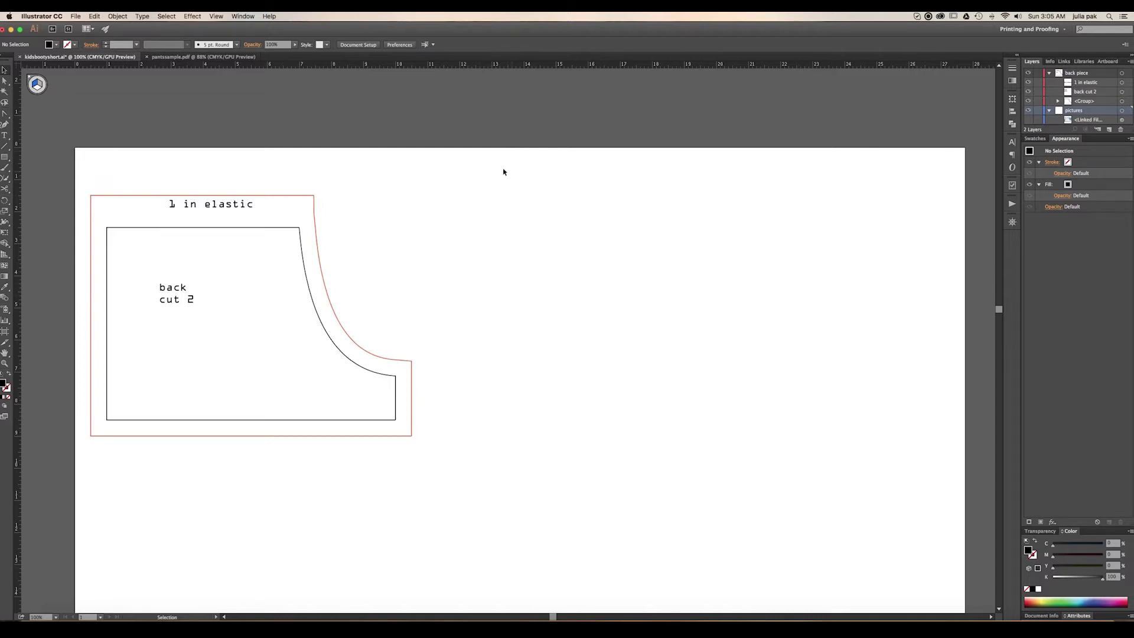
# Show the grid over the artboard, then briefly reveal and re-hide the linked reference photo.
pyautogui.click(216, 16)
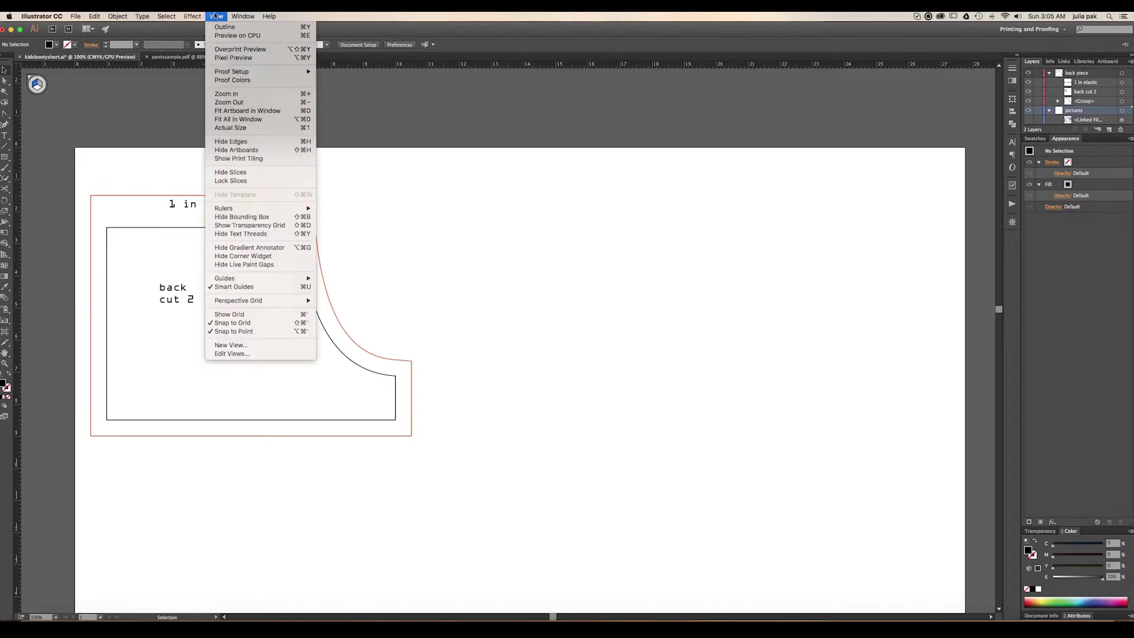
pyautogui.click(216, 16)
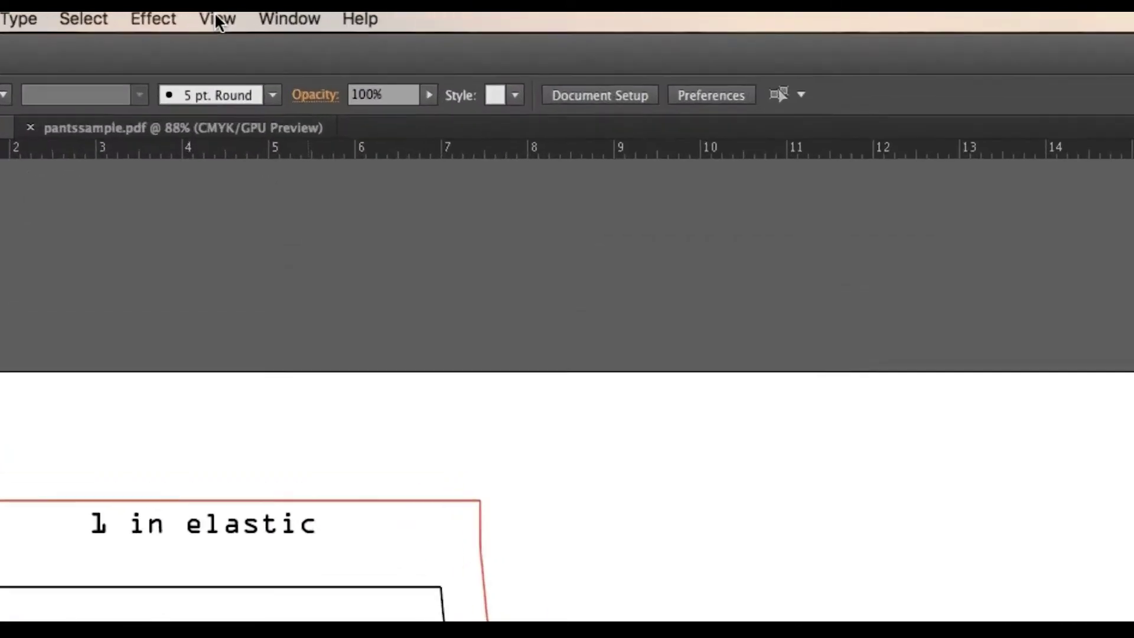
pyautogui.click(216, 16)
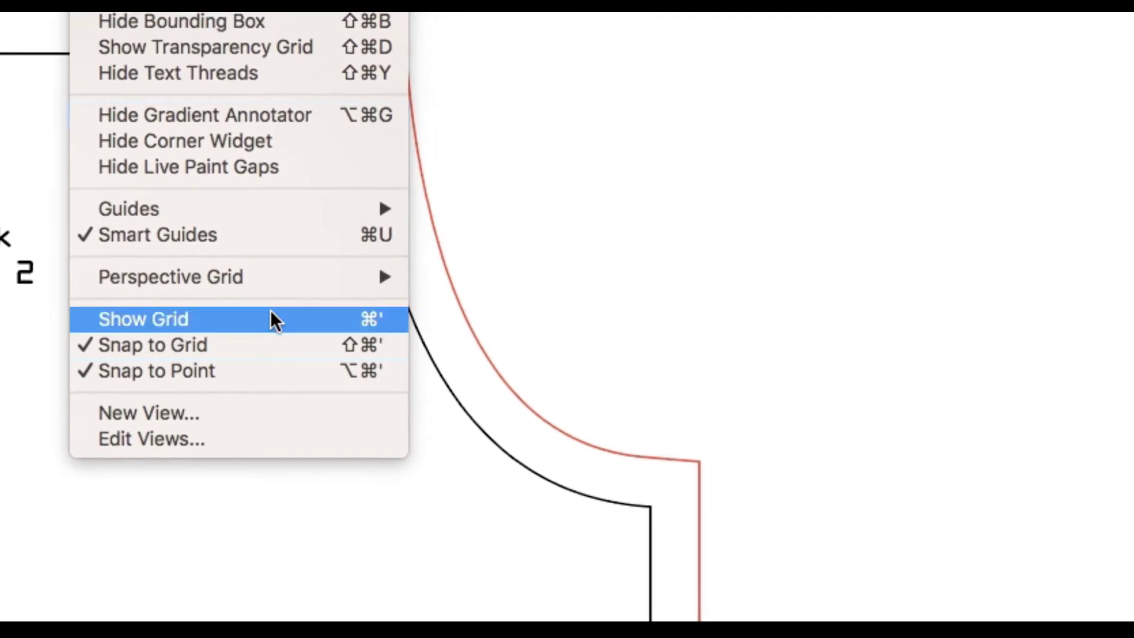
pyautogui.click(265, 313)
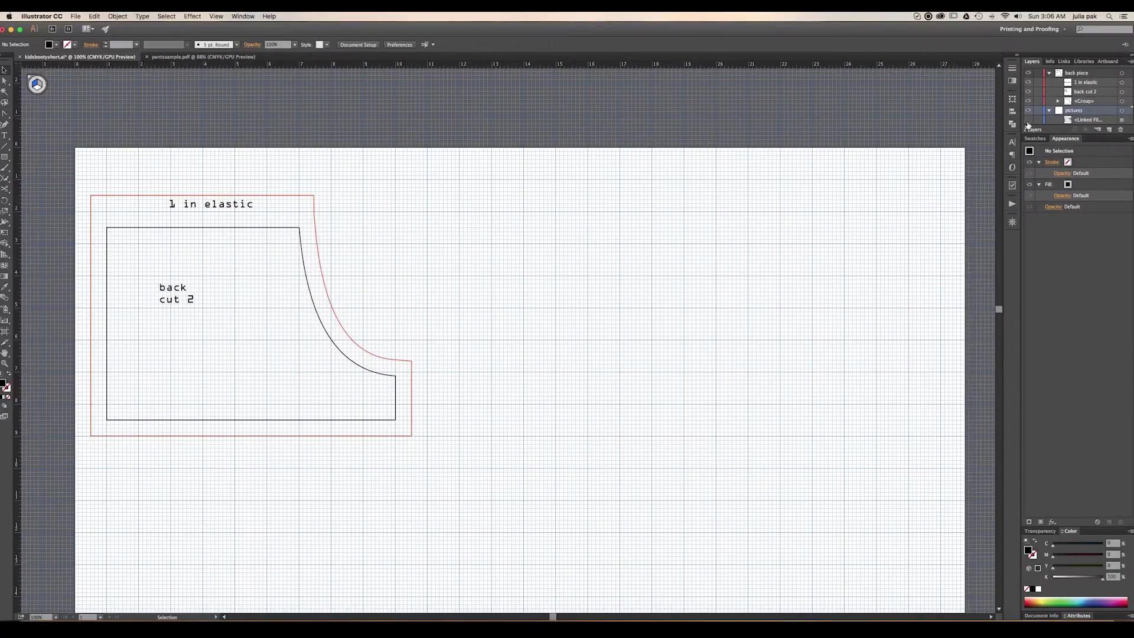
pyautogui.click(1029, 120)
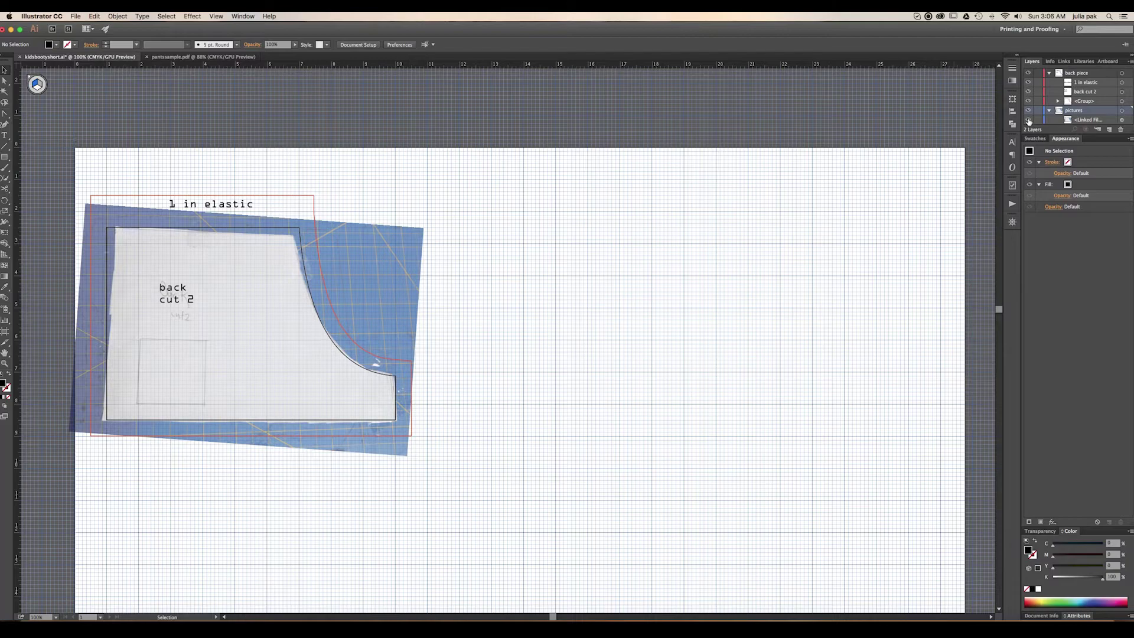
pyautogui.click(1029, 120)
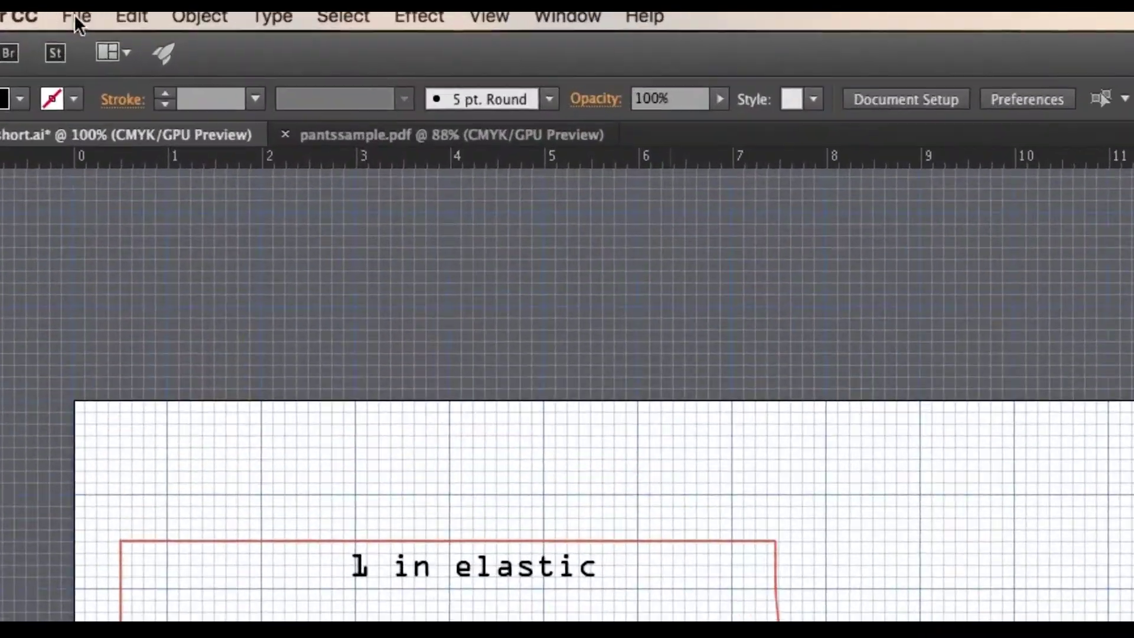
# Place the photo IMG_0002.JPG from Pictures as a linked image.
pyautogui.click(76, 16)
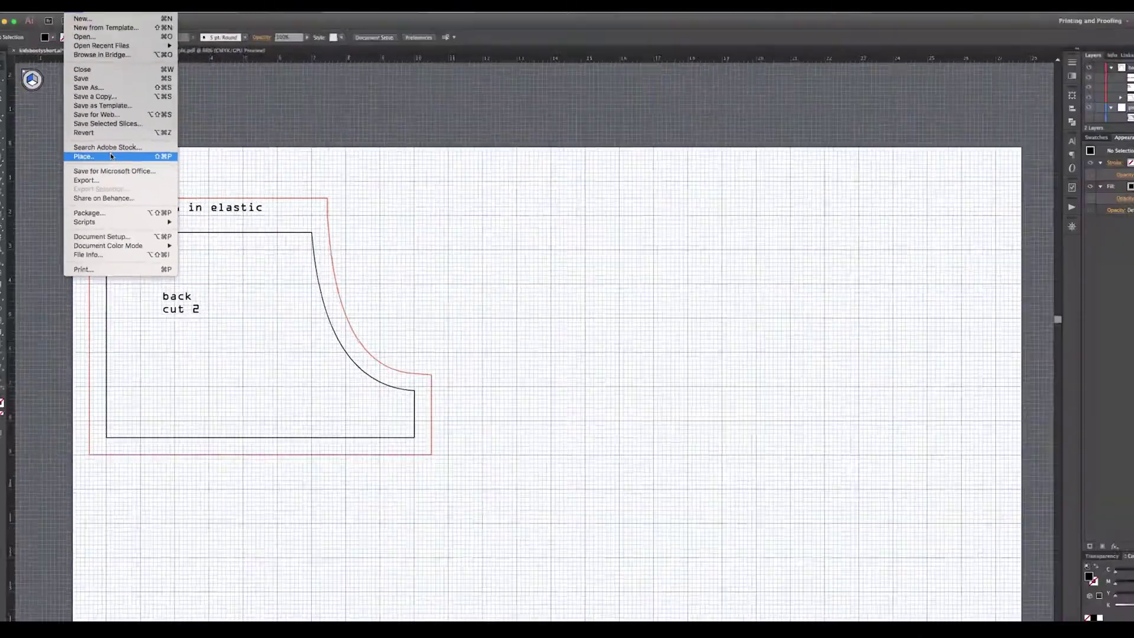
pyautogui.click(106, 135)
pyautogui.click(596, 177)
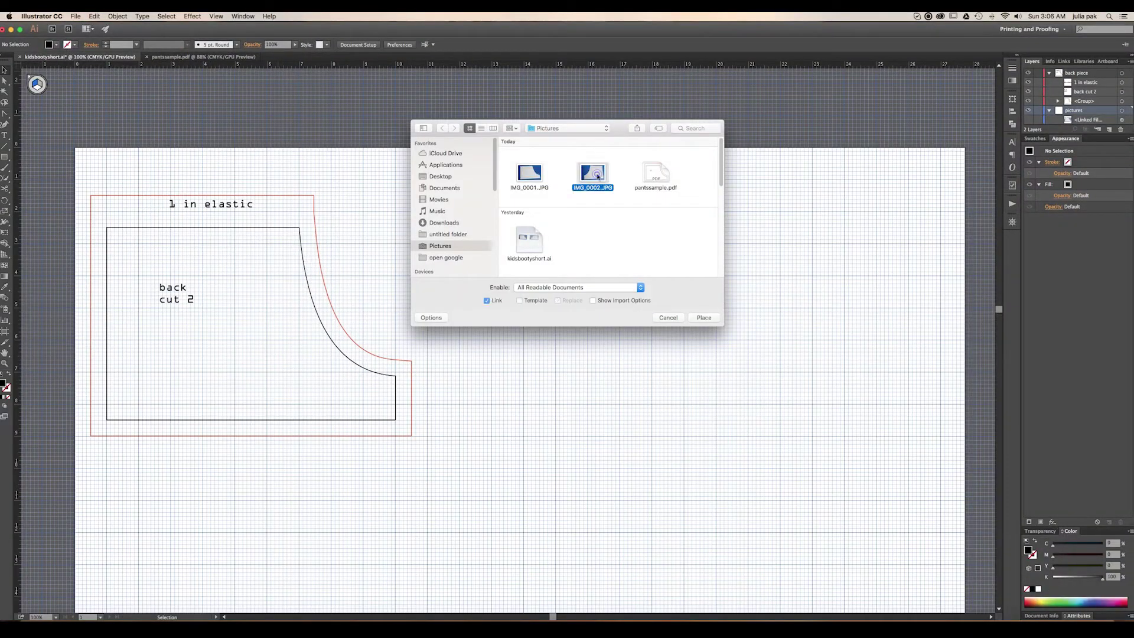
pyautogui.click(704, 317)
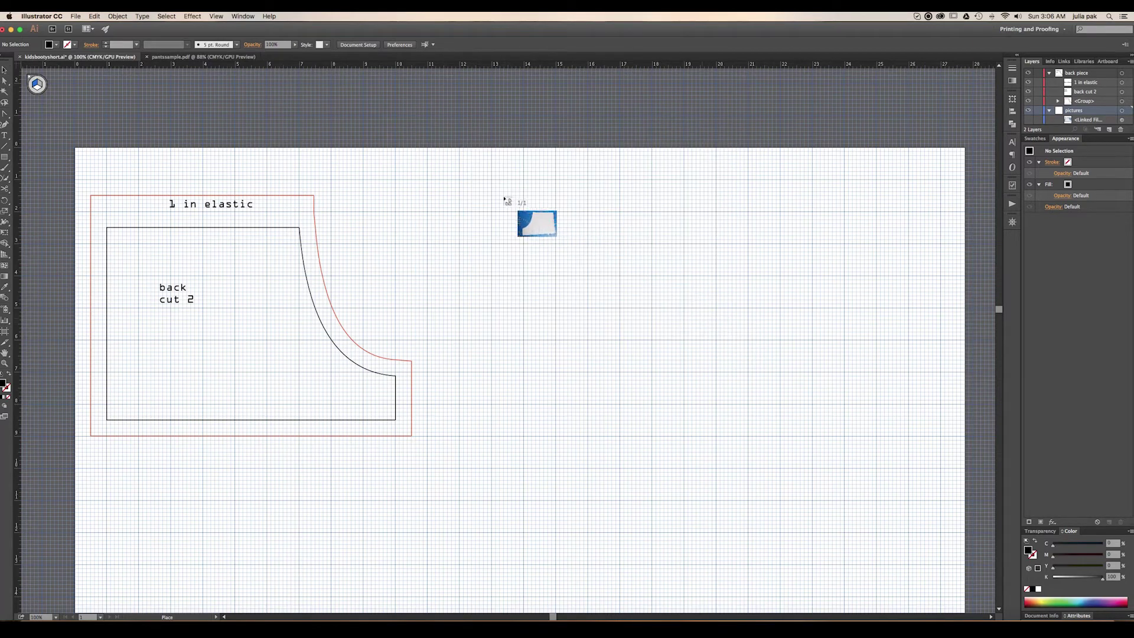
# Drop the front-piece photo right of the back piece and lower its opacity to 55%.
pyautogui.moveTo(491, 178); pyautogui.dragTo(878, 488)
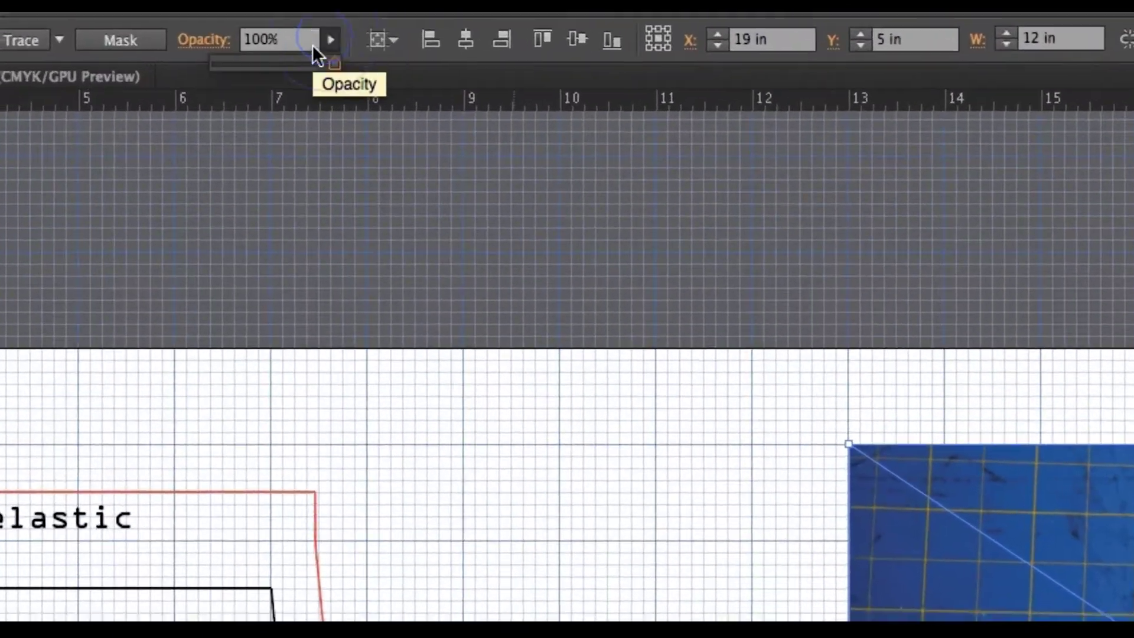
pyautogui.click(320, 48)
pyautogui.moveTo(331, 69); pyautogui.dragTo(302, 53)
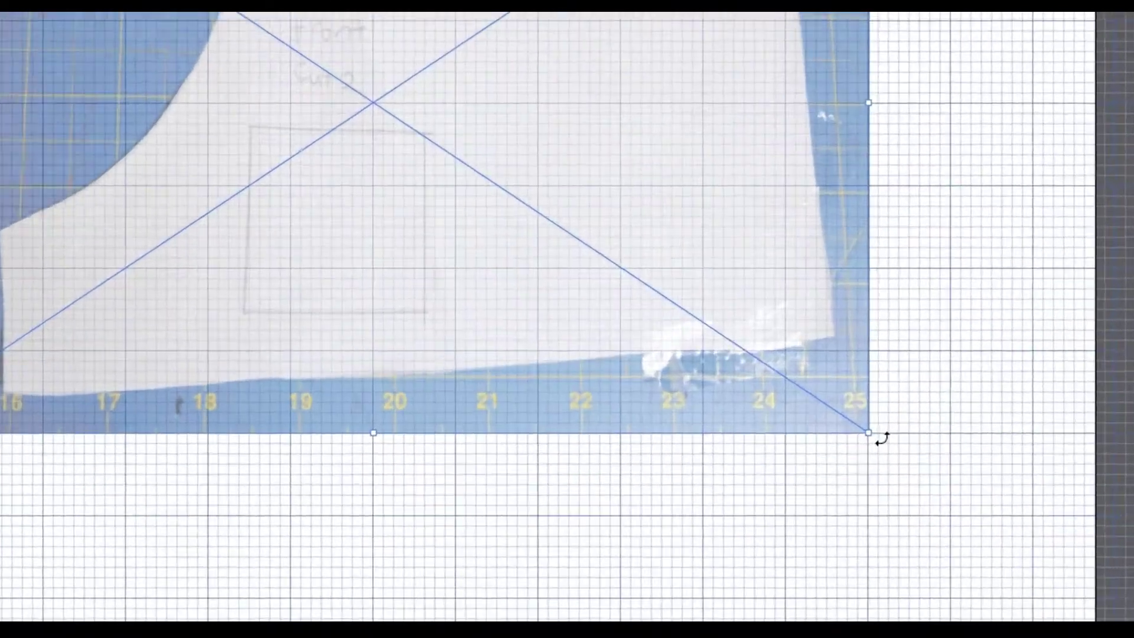
# Rotate the photo slightly to level it with the grid and move it into position.
pyautogui.moveTo(881, 438); pyautogui.dragTo(882, 438)
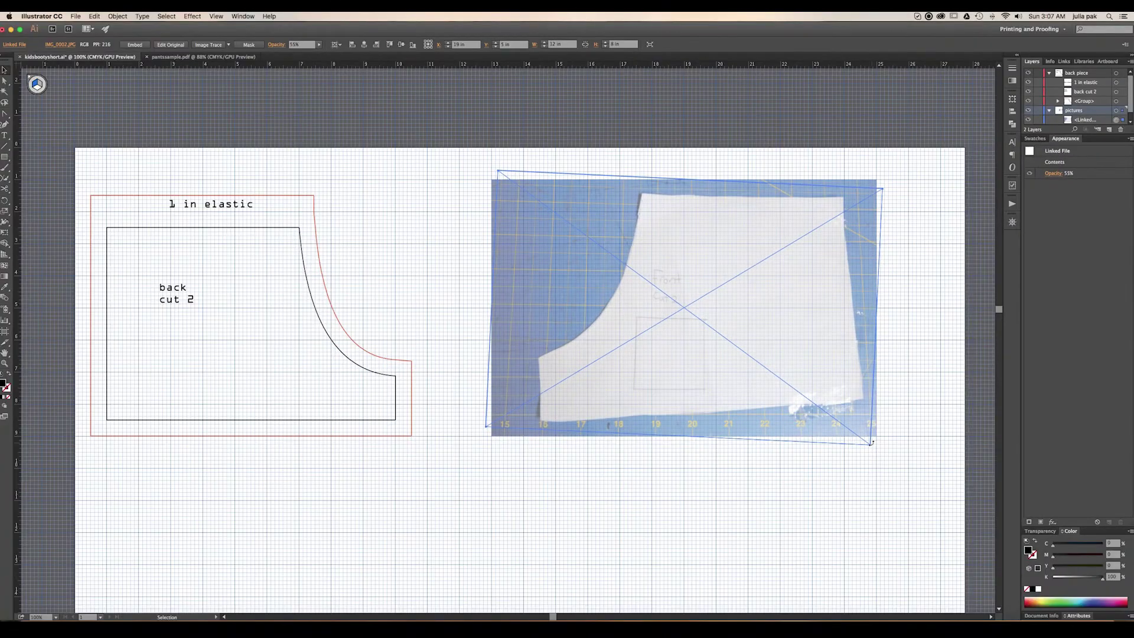
pyautogui.moveTo(872, 443); pyautogui.dragTo(870, 444)
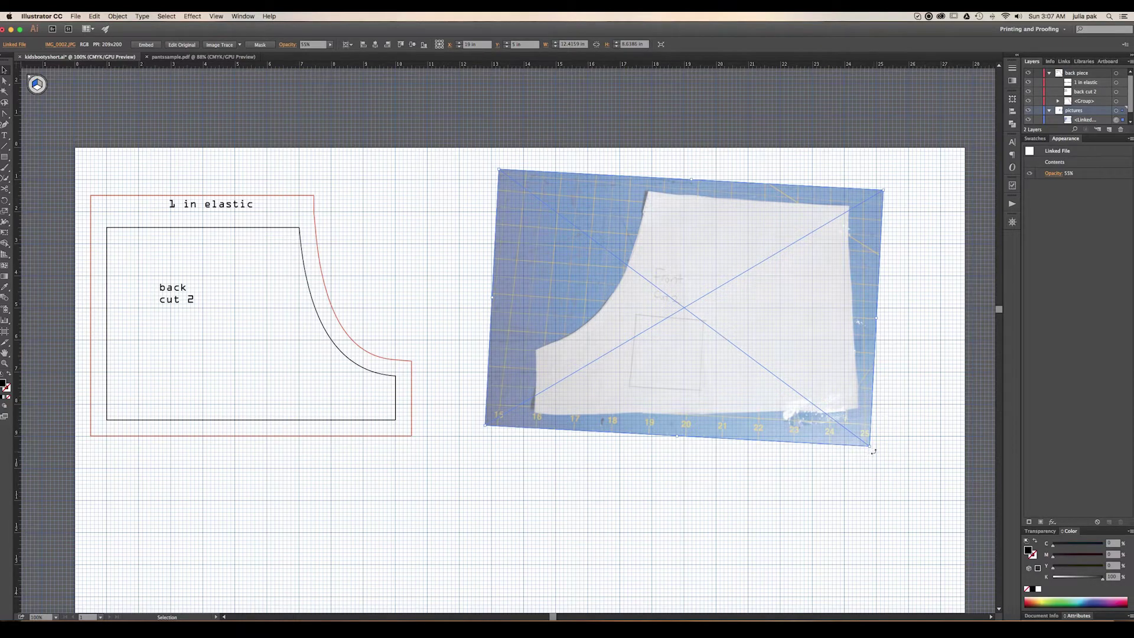
pyautogui.moveTo(873, 451); pyautogui.dragTo(860, 459)
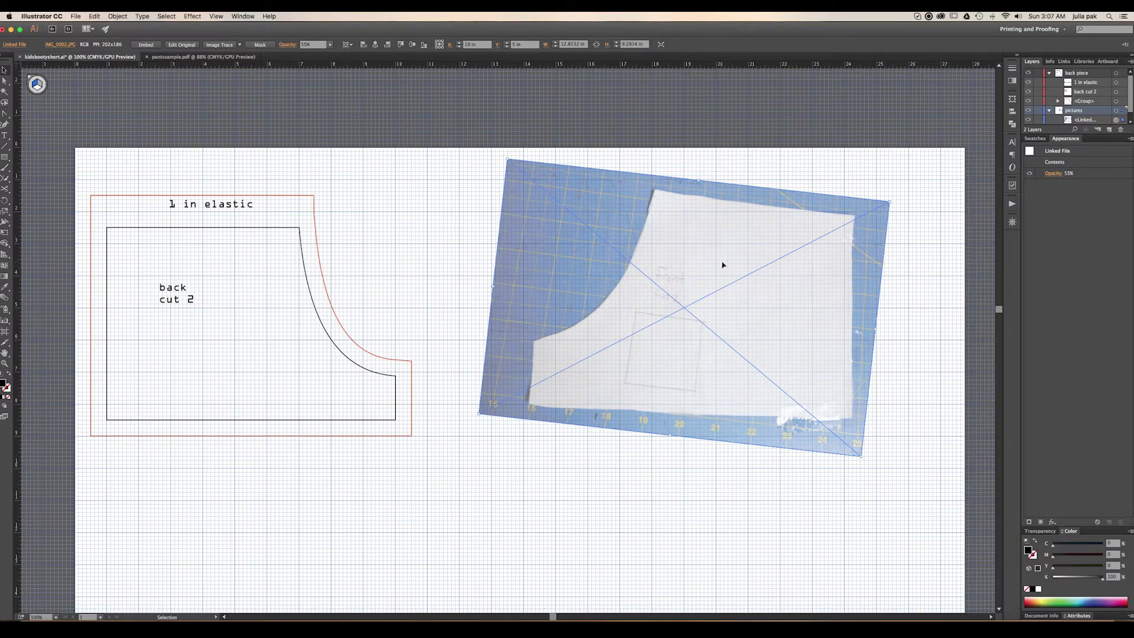
pyautogui.moveTo(721, 265); pyautogui.dragTo(736, 317)
# Isolate the photo, then nudge, rotate and stretch it left until its ruler edge matches the grid.
pyautogui.doubleClick(736, 317)
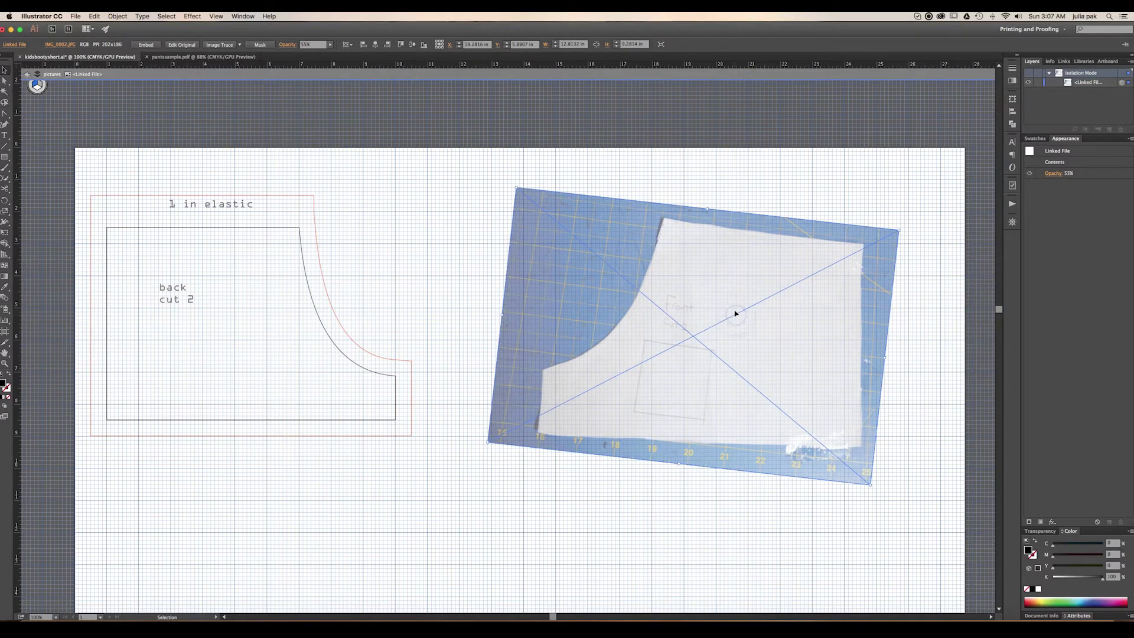
pyautogui.hotkey('shift', 'Up')
pyautogui.hotkey('shift', 'Up')
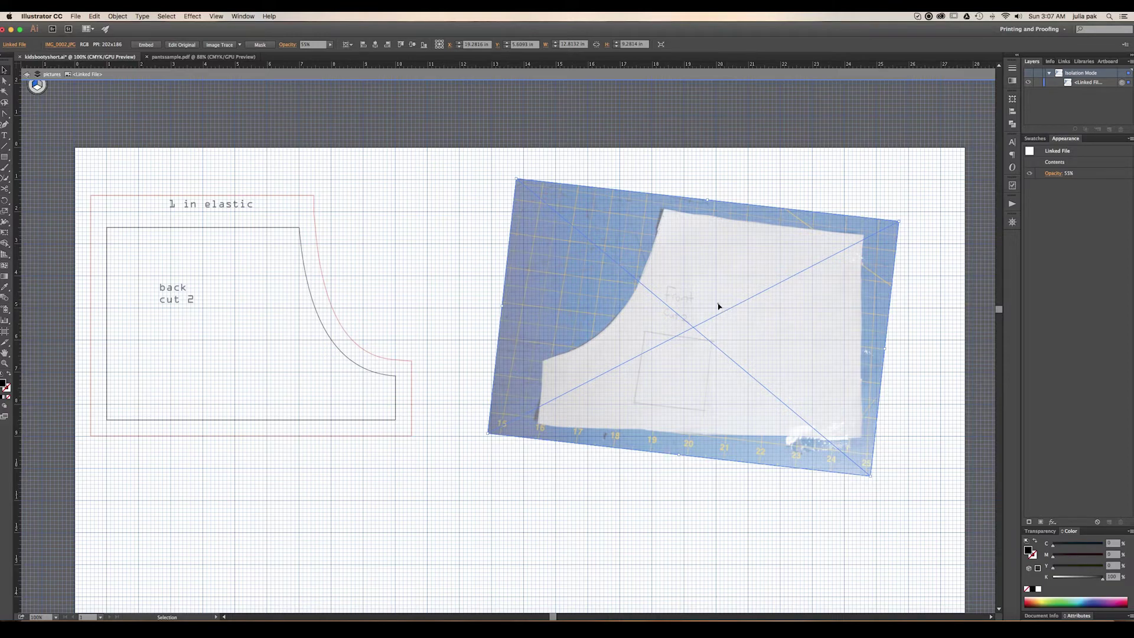
pyautogui.moveTo(718, 306); pyautogui.dragTo(714, 303)
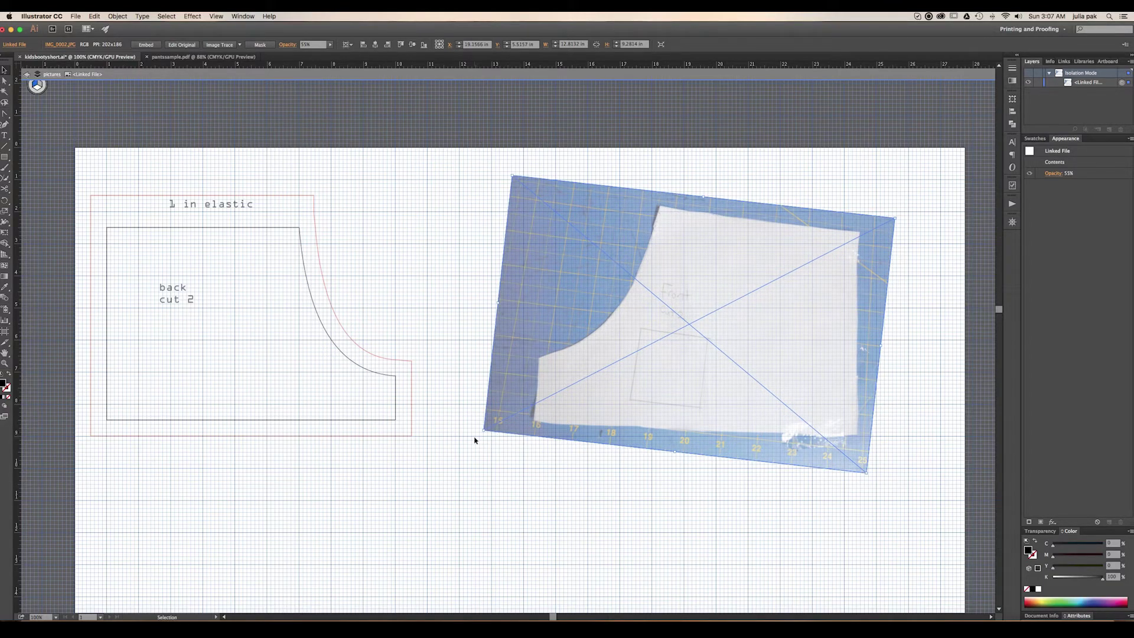
pyautogui.moveTo(479, 435); pyautogui.dragTo(488, 446)
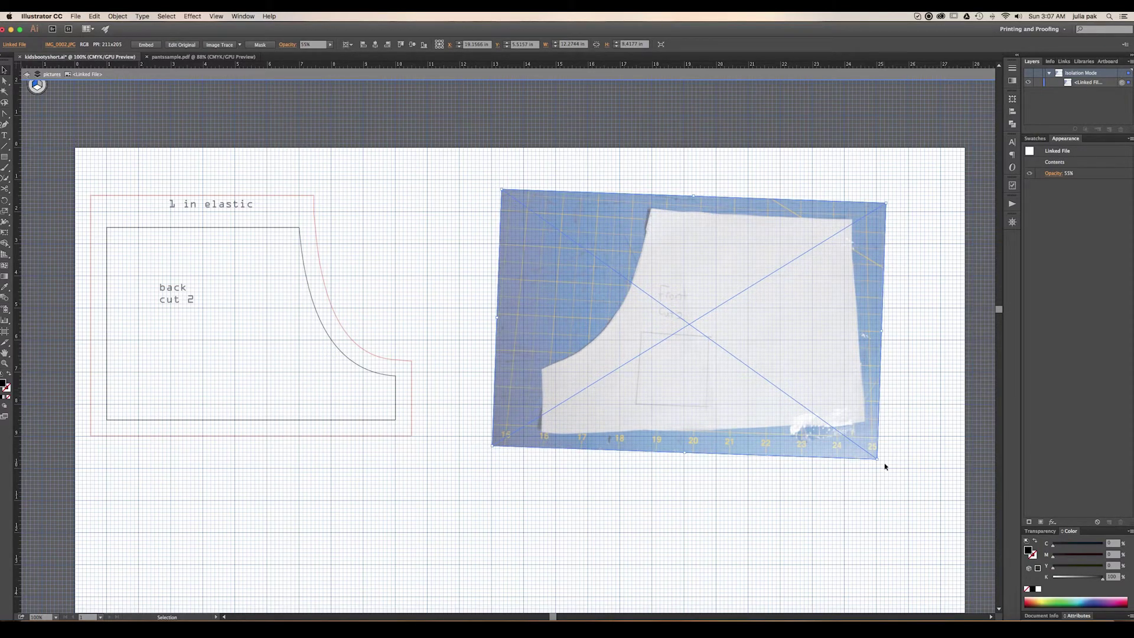
pyautogui.moveTo(885, 466)
pyautogui.mouseDown()
pyautogui.moveTo(881, 458)
pyautogui.moveTo(876, 470)
pyautogui.mouseUp()
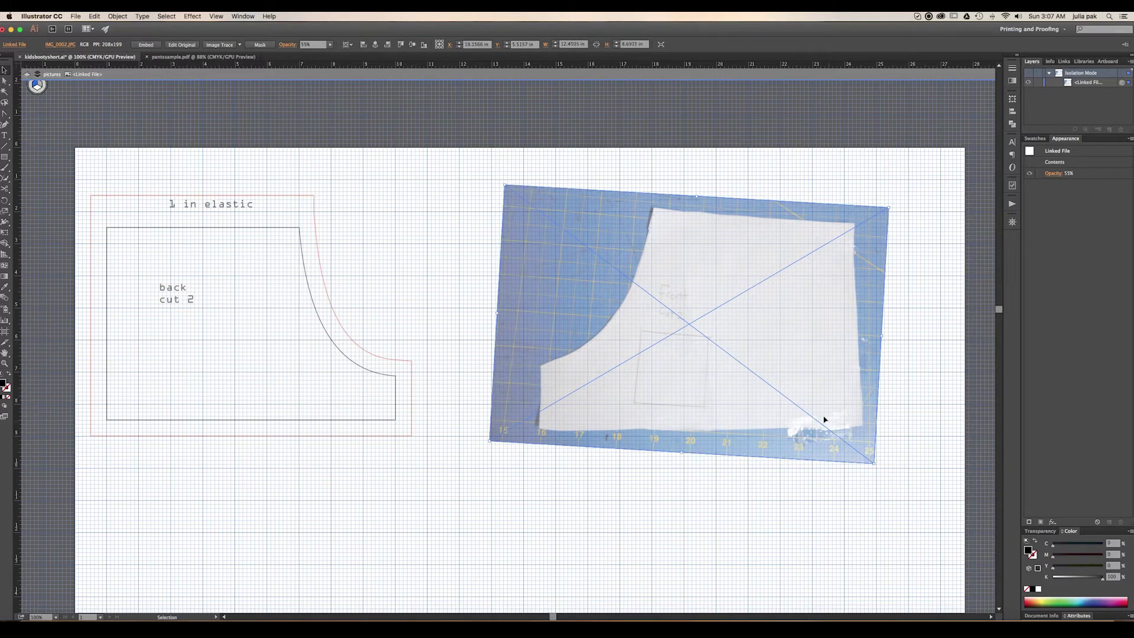
pyautogui.moveTo(819, 416); pyautogui.dragTo(817, 420)
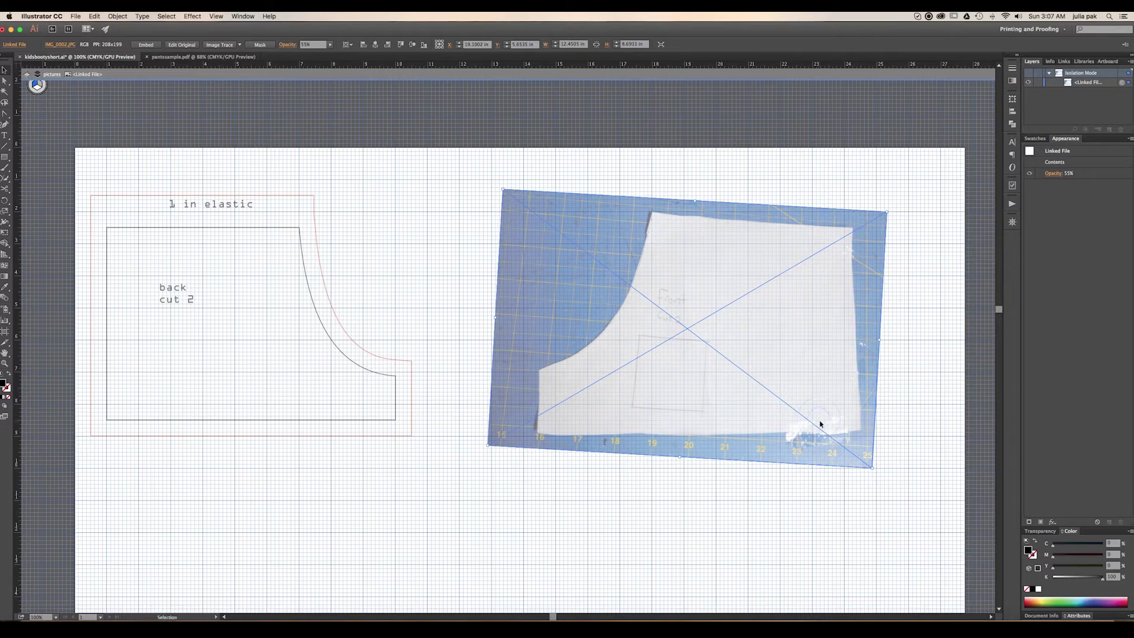
pyautogui.moveTo(820, 422); pyautogui.dragTo(821, 423)
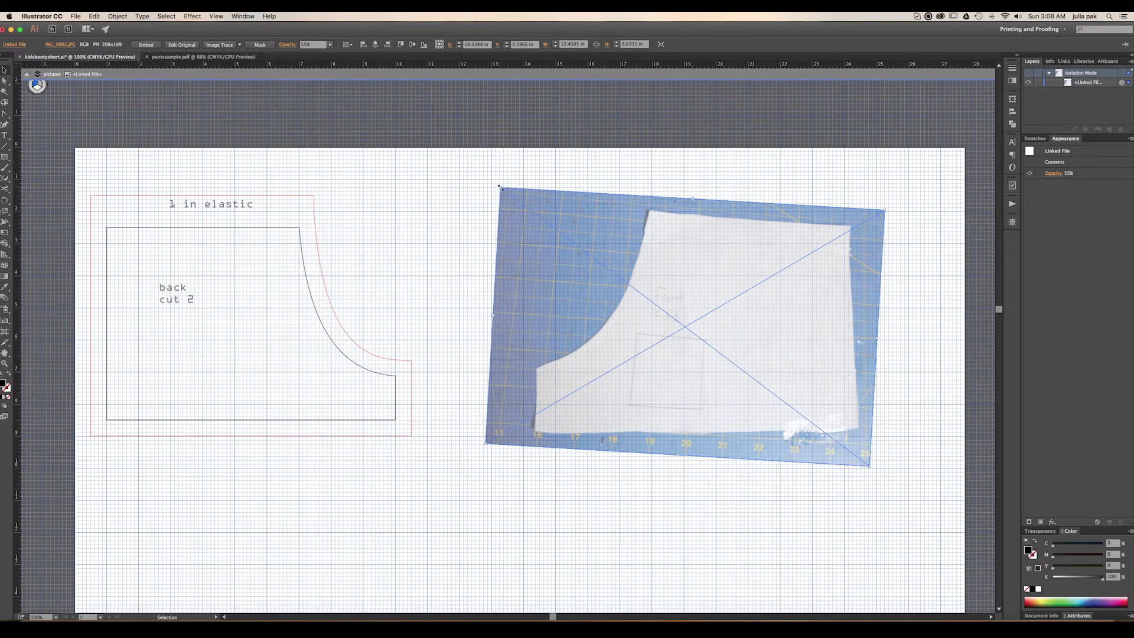
pyautogui.moveTo(498, 189); pyautogui.dragTo(475, 189)
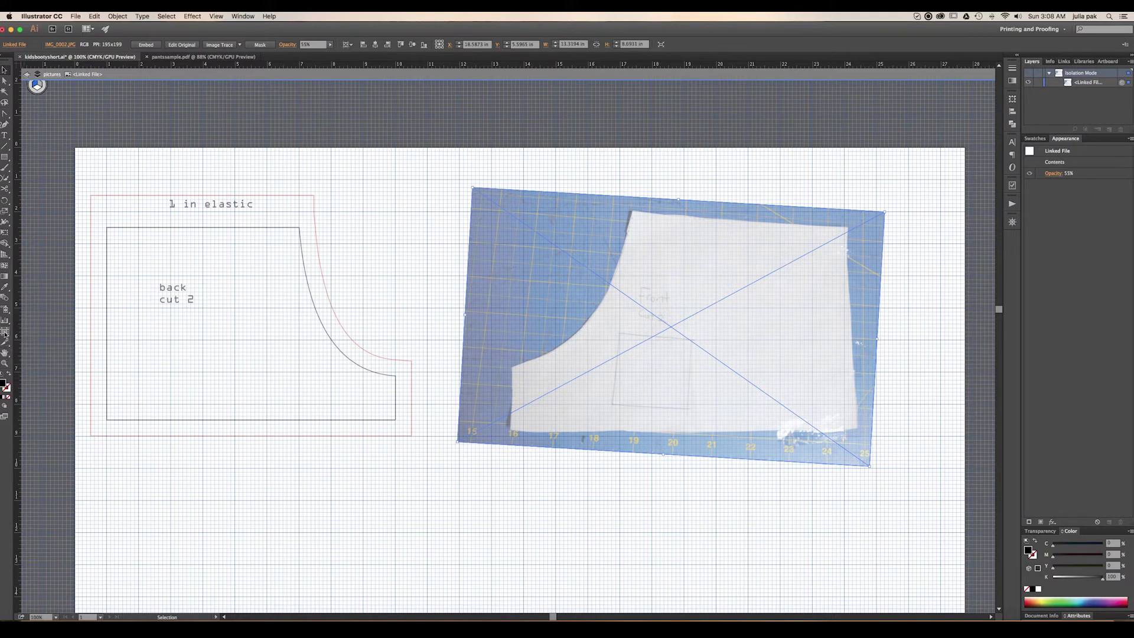
# Measure the pencil square's height and width with the Measure Tool, reading about 2 in.
pyautogui.click(5, 288)
pyautogui.moveTo(6, 288); pyautogui.dragTo(35, 297)
pyautogui.moveTo(664, 336); pyautogui.dragTo(660, 408)
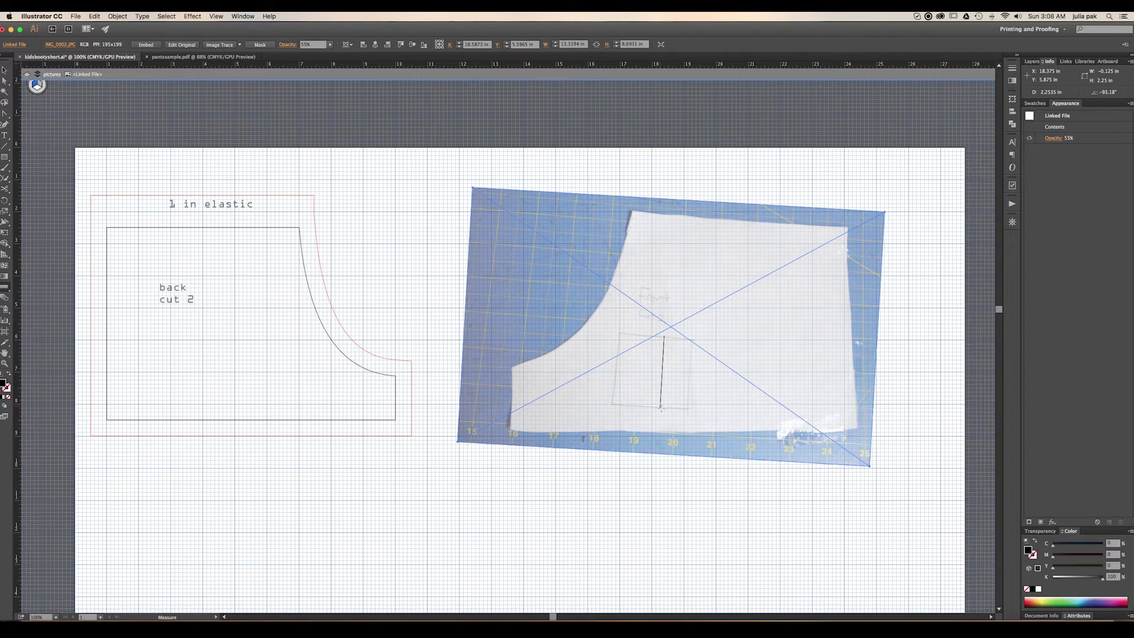
pyautogui.moveTo(661, 406); pyautogui.dragTo(660, 408)
pyautogui.moveTo(616, 363); pyautogui.dragTo(688, 372)
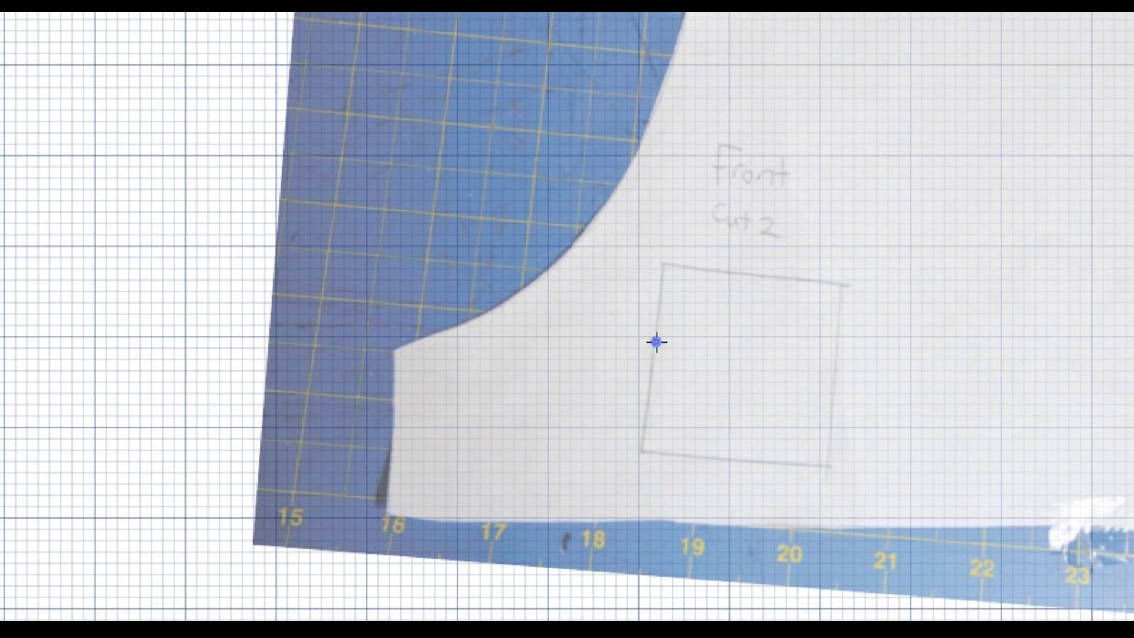
pyautogui.moveTo(656, 341); pyautogui.dragTo(839, 344)
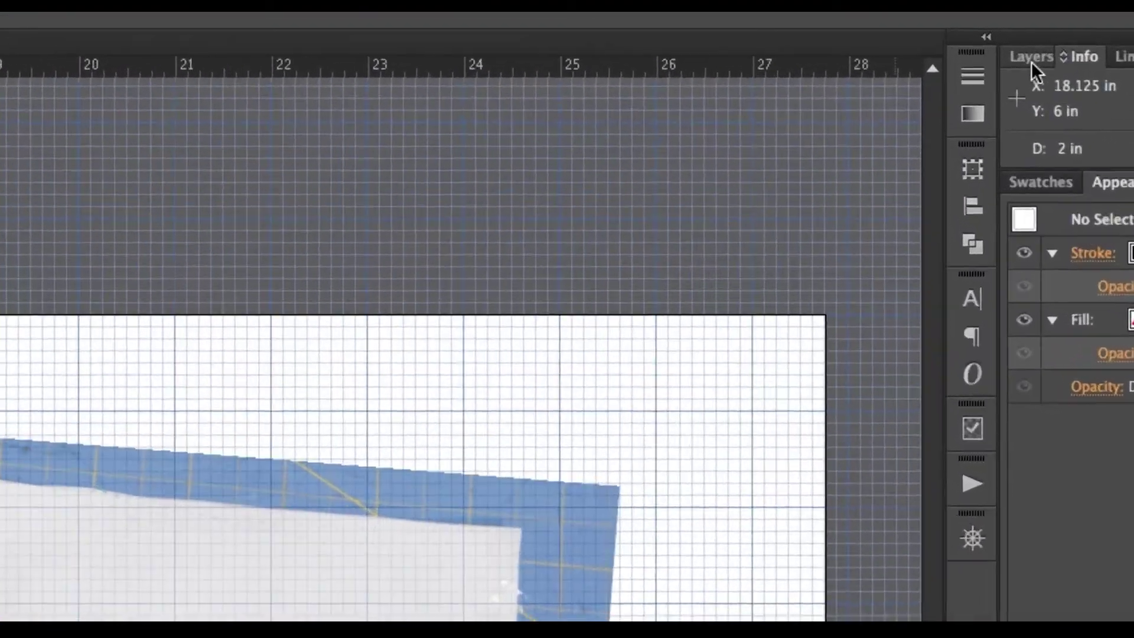
# Add a new layer at the top of the stack, name it 'front piece', and pick the Anchor Point tool.
pyautogui.click(1031, 61)
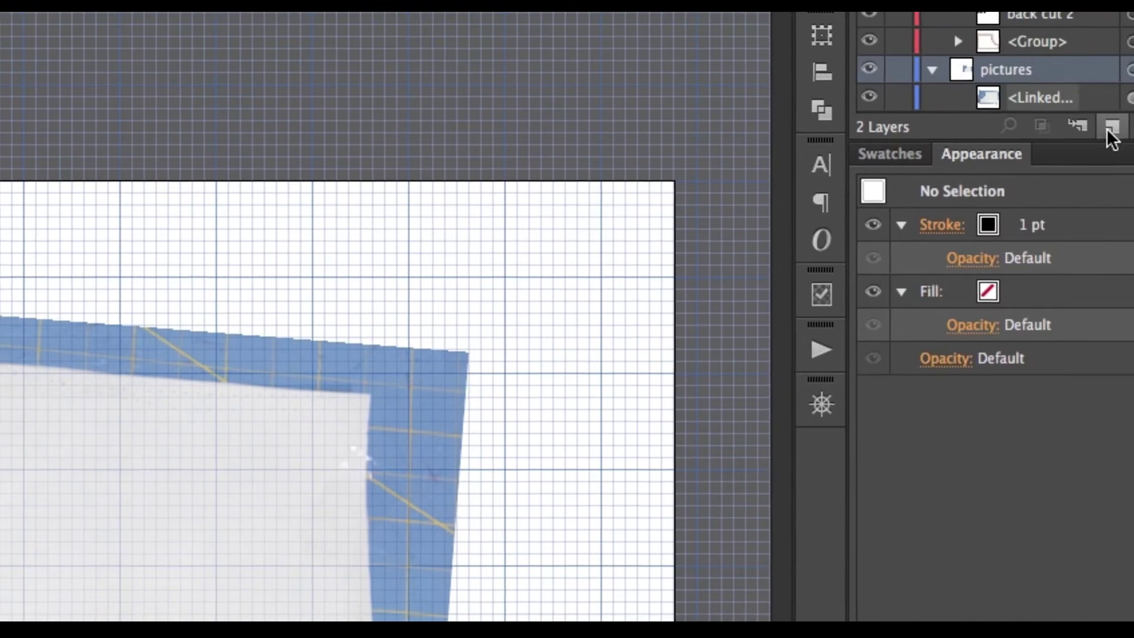
pyautogui.click(1109, 129)
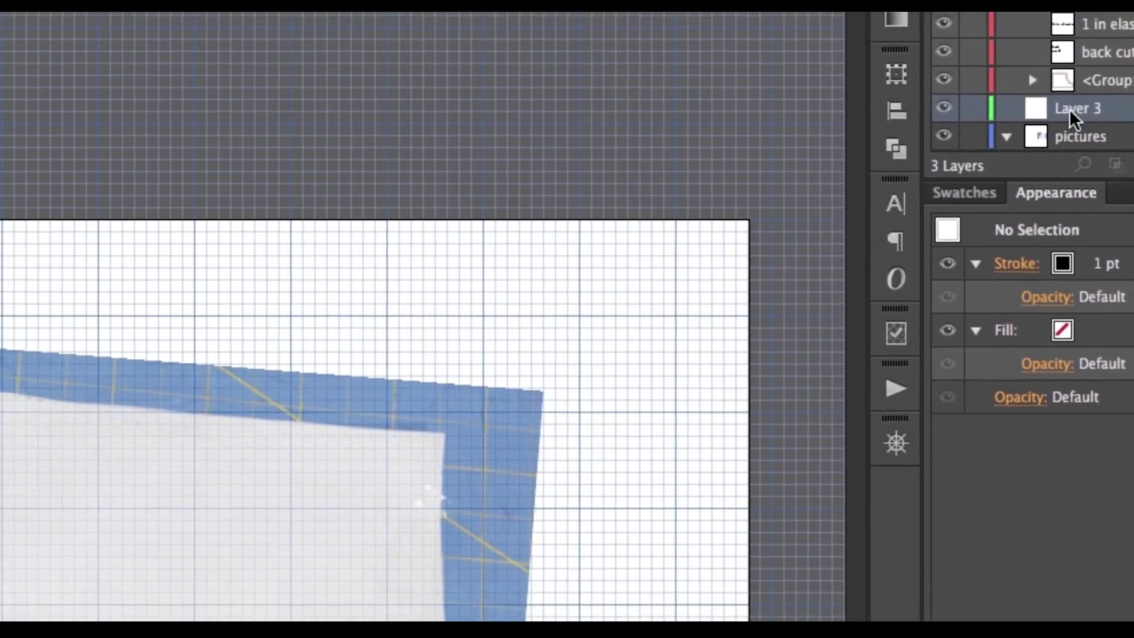
pyautogui.moveTo(1071, 115); pyautogui.dragTo(1072, 80)
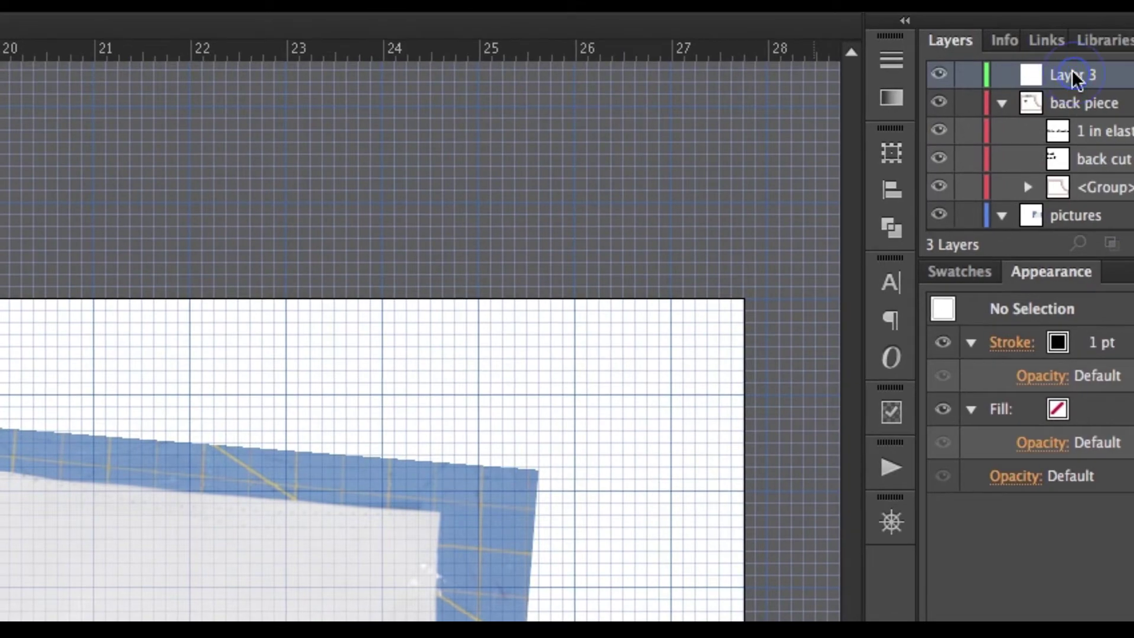
pyautogui.doubleClick(1072, 71)
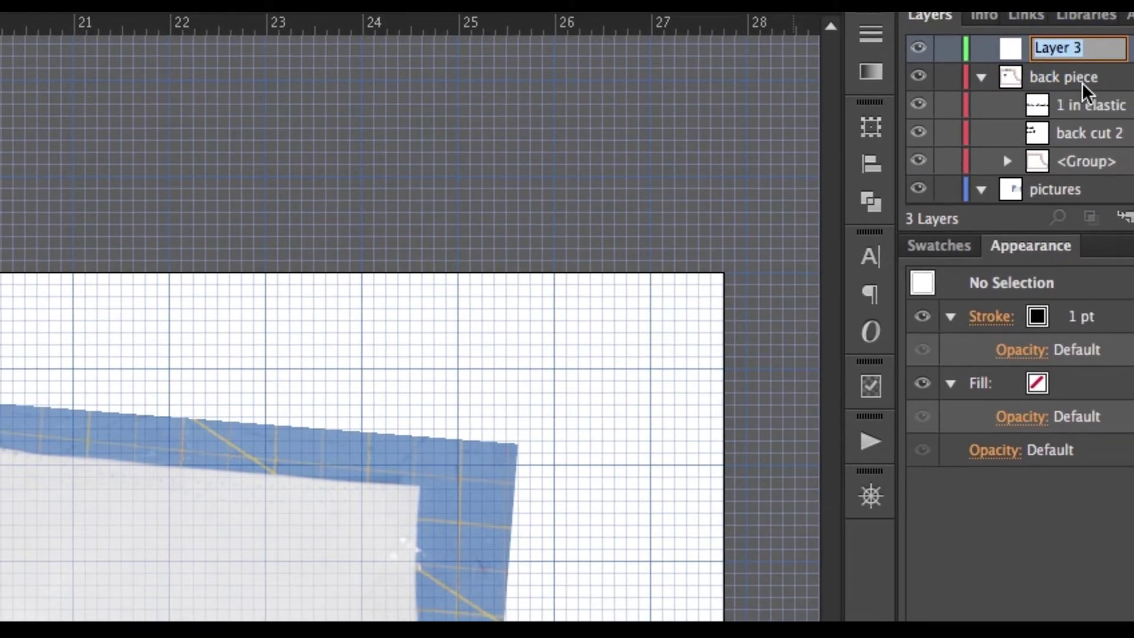
pyautogui.write('fro')
pyautogui.press('BackSpace')
pyautogui.press('BackSpace')
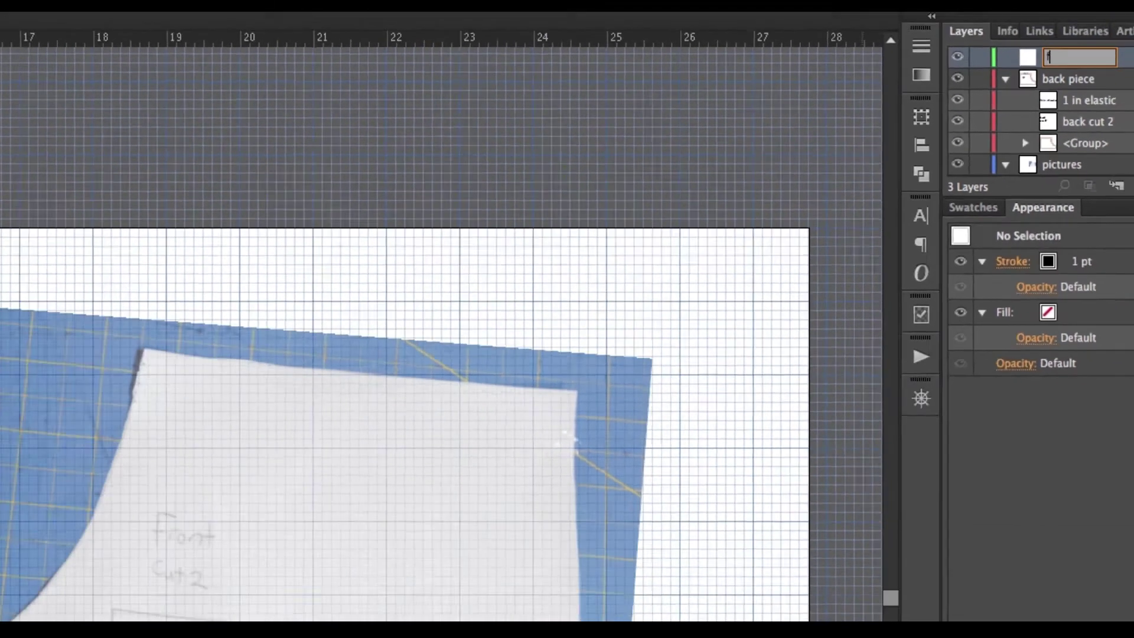
pyautogui.write('ro')
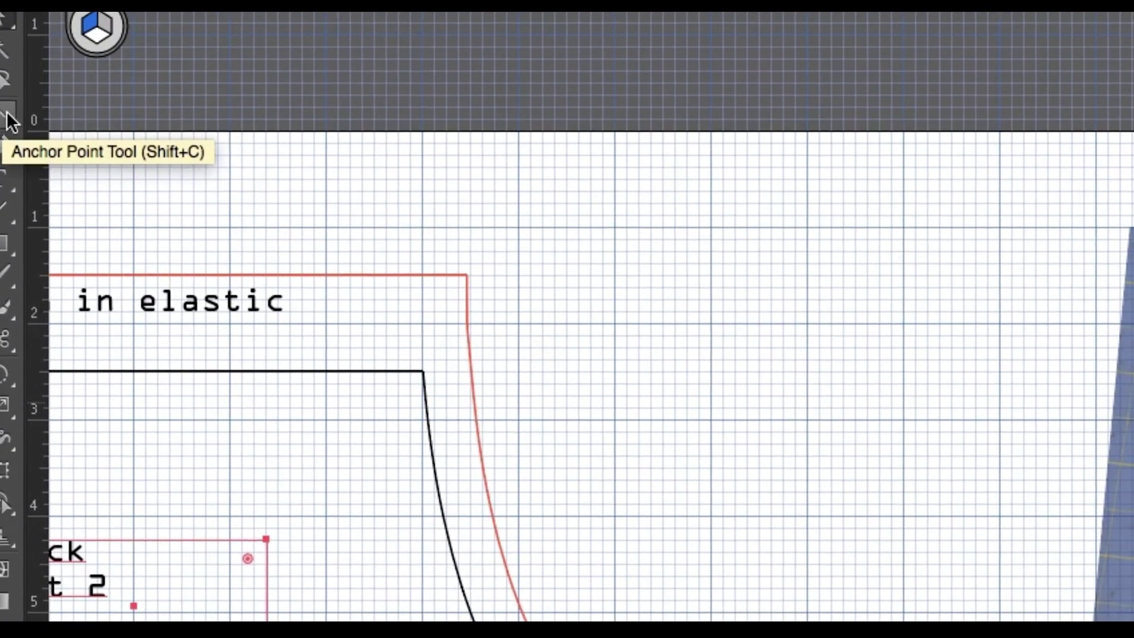
pyautogui.click(7, 117)
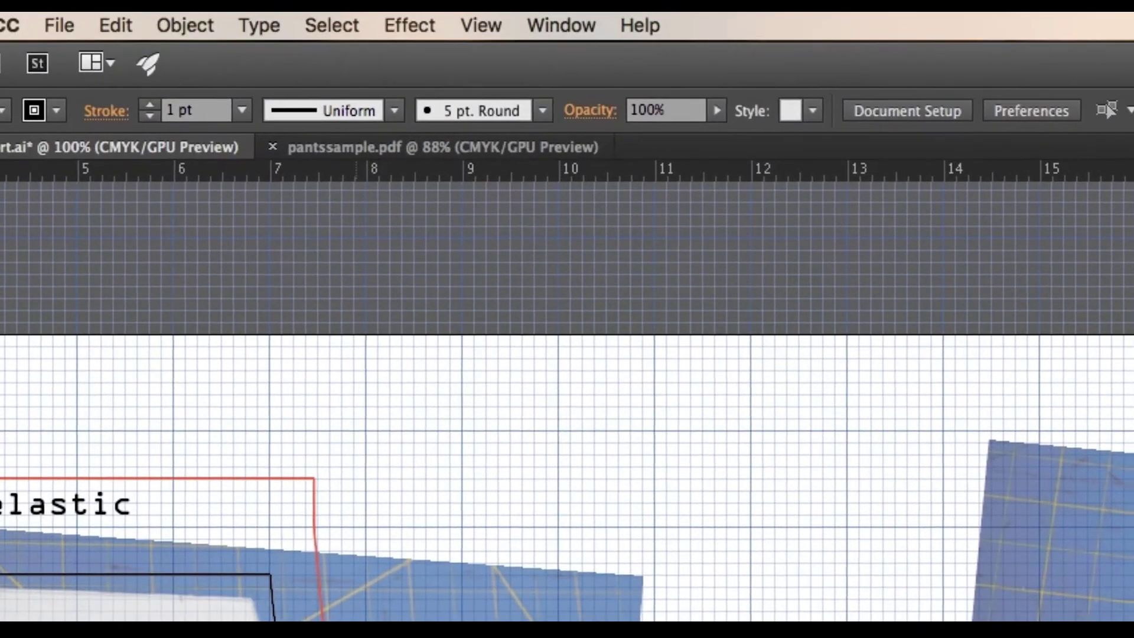
pyautogui.click(116, 25)
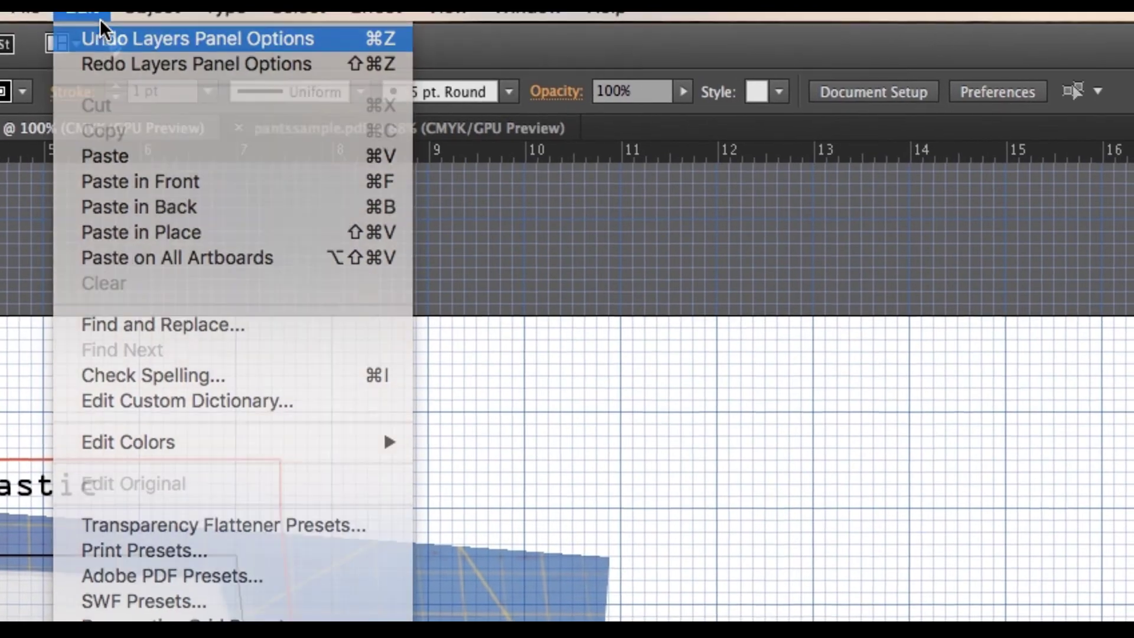
# Undo the last layer options change and make the pattern photo layer visible again.
pyautogui.click(101, 22)
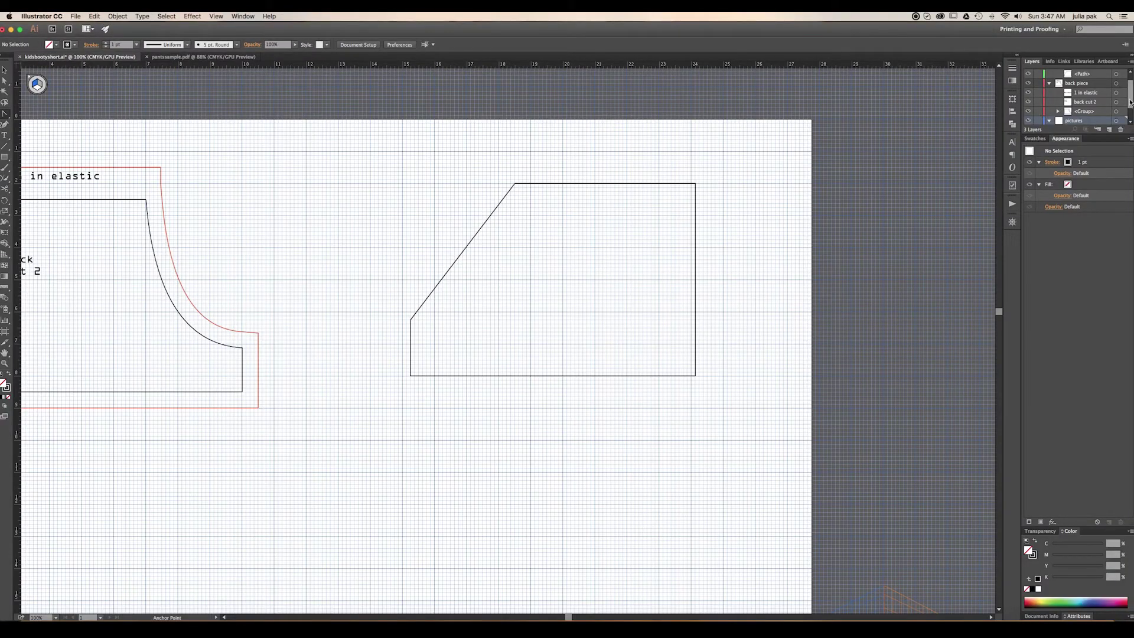
pyautogui.scroll(-2, 1036, 109)
pyautogui.click(1029, 111)
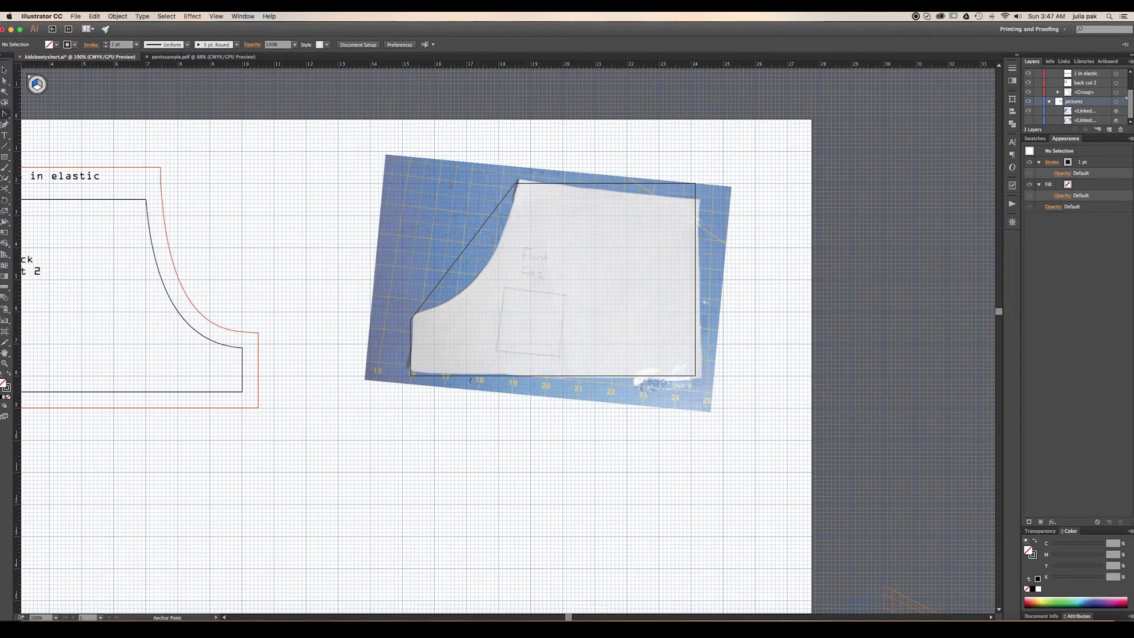
# Bend the outline's diagonal edge into a curve following the photo's crotch curve.
pyautogui.moveTo(476, 238); pyautogui.dragTo(488, 265)
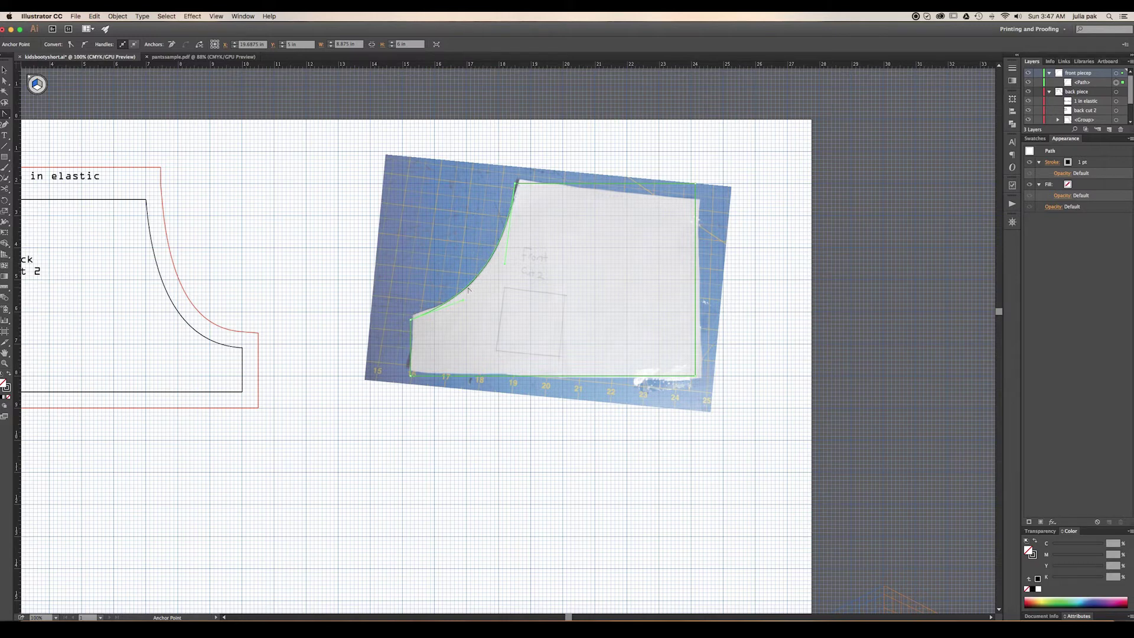
pyautogui.press('super+shift+a')
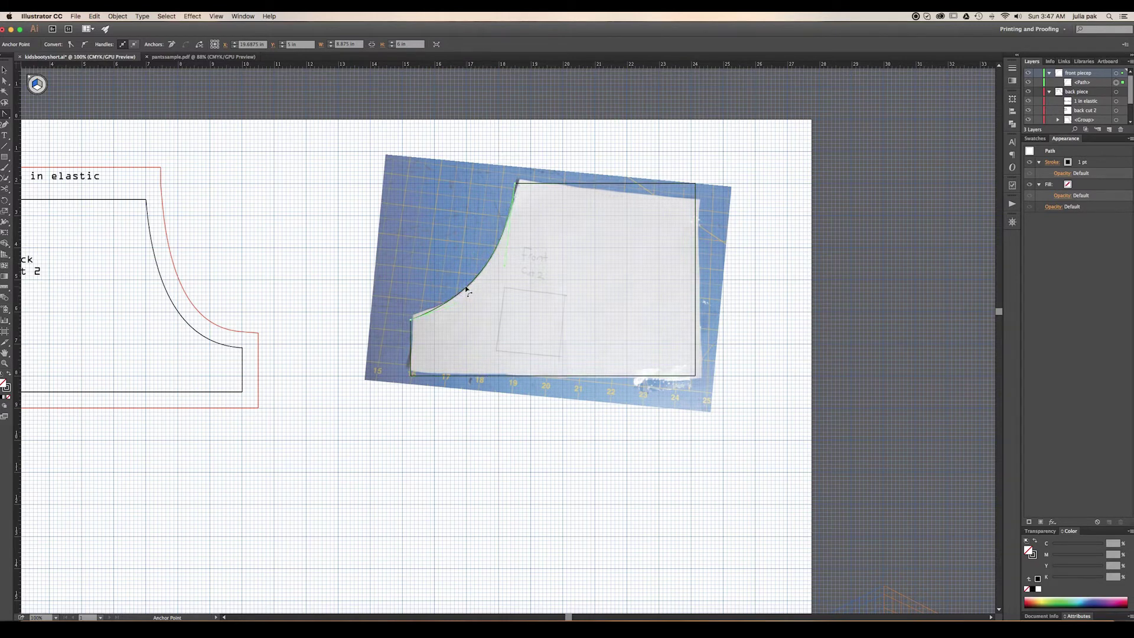
pyautogui.moveTo(466, 289)
pyautogui.mouseDown()
pyautogui.moveTo(484, 273)
pyautogui.moveTo(470, 287)
pyautogui.mouseUp()
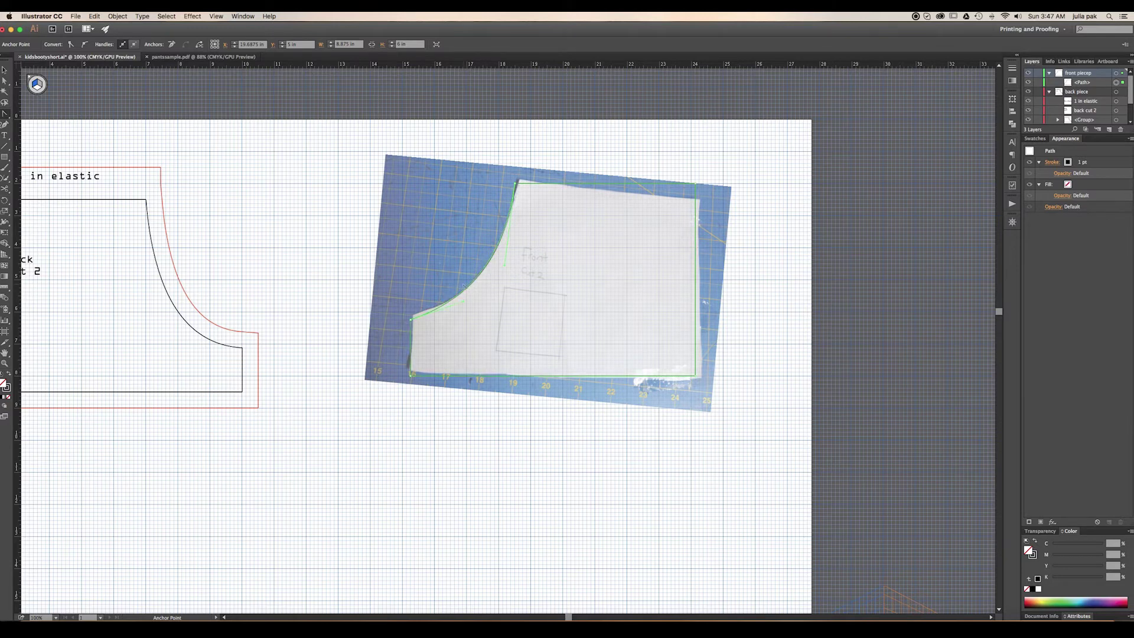
pyautogui.press('super+z')
pyautogui.moveTo(457, 264)
pyautogui.mouseDown()
pyautogui.moveTo(470, 285)
pyautogui.moveTo(479, 280)
pyautogui.moveTo(458, 284)
pyautogui.mouseUp()
pyautogui.press('super+z')
pyautogui.moveTo(473, 242); pyautogui.dragTo(487, 267)
# Refine the curved segment with Direct Selection so it hugs the photo's edge.
pyautogui.press('a')
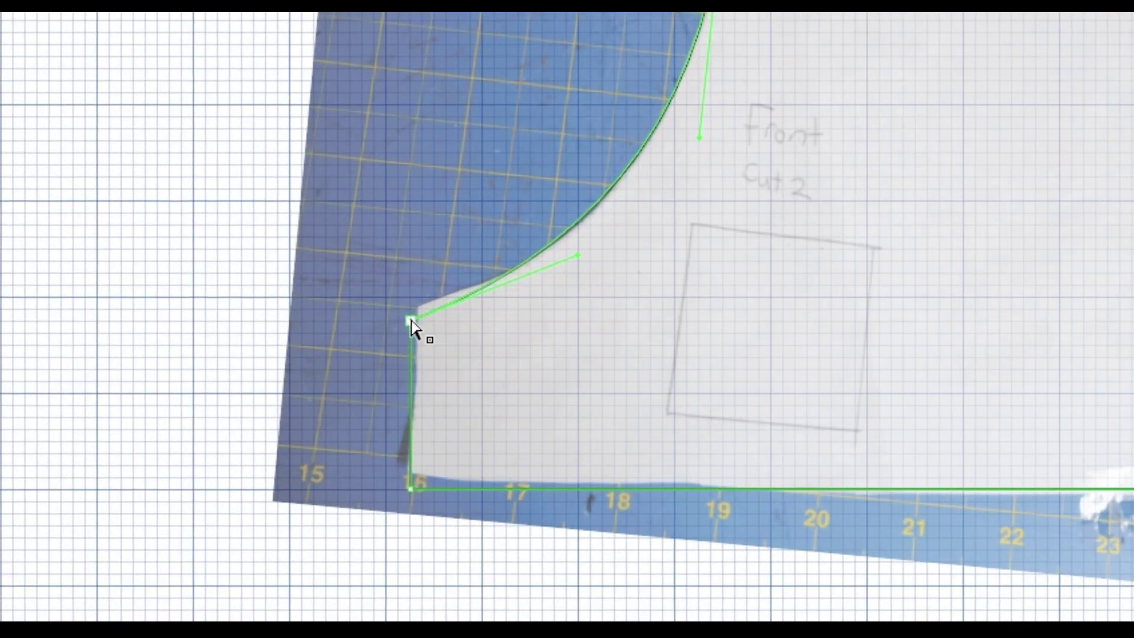
pyautogui.click(411, 321)
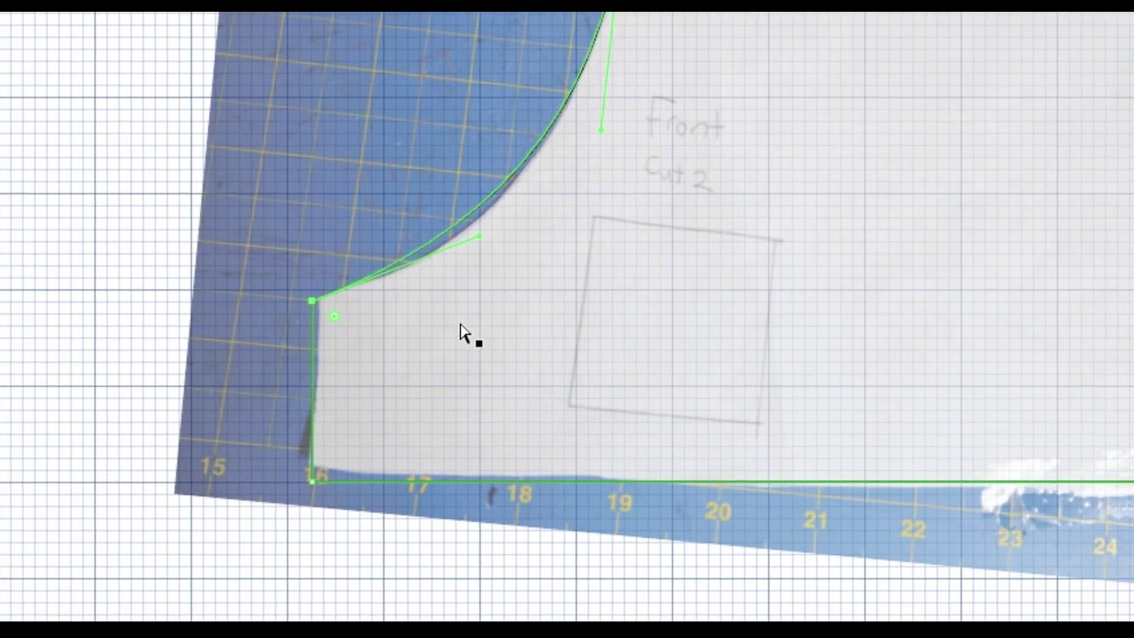
pyautogui.click(512, 349)
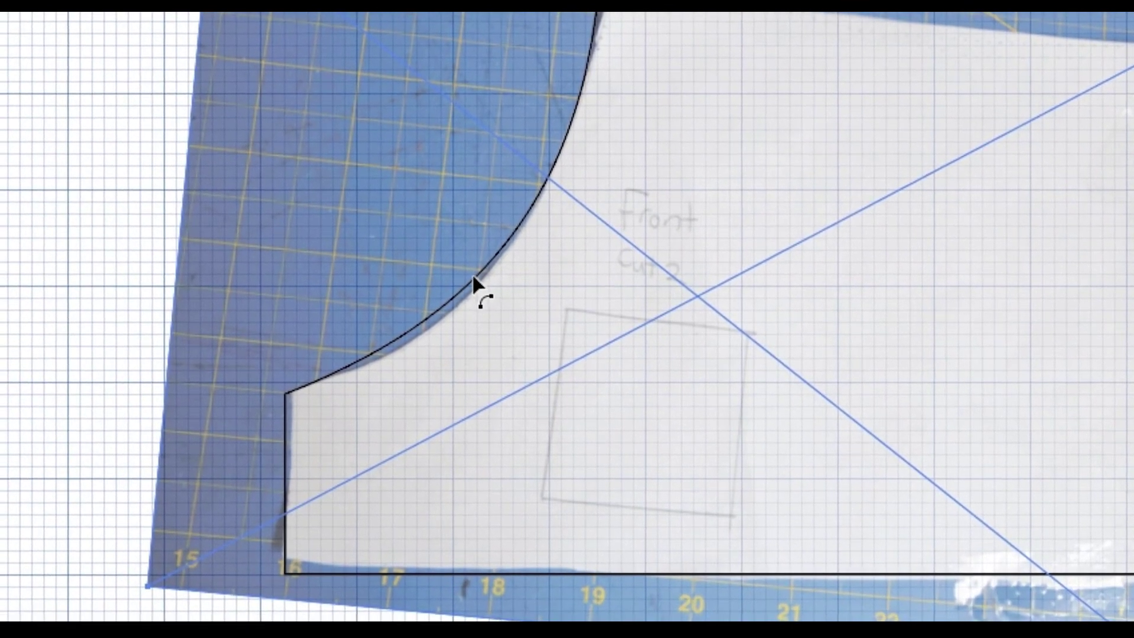
pyautogui.click(474, 275)
pyautogui.moveTo(473, 276); pyautogui.dragTo(472, 282)
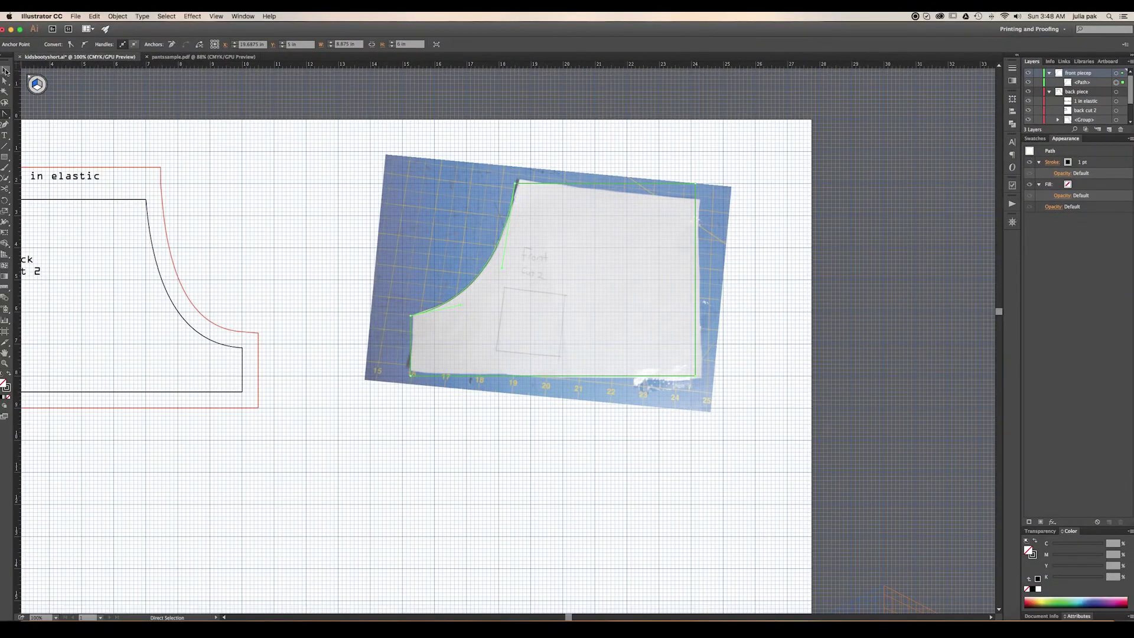
pyautogui.click(5, 71)
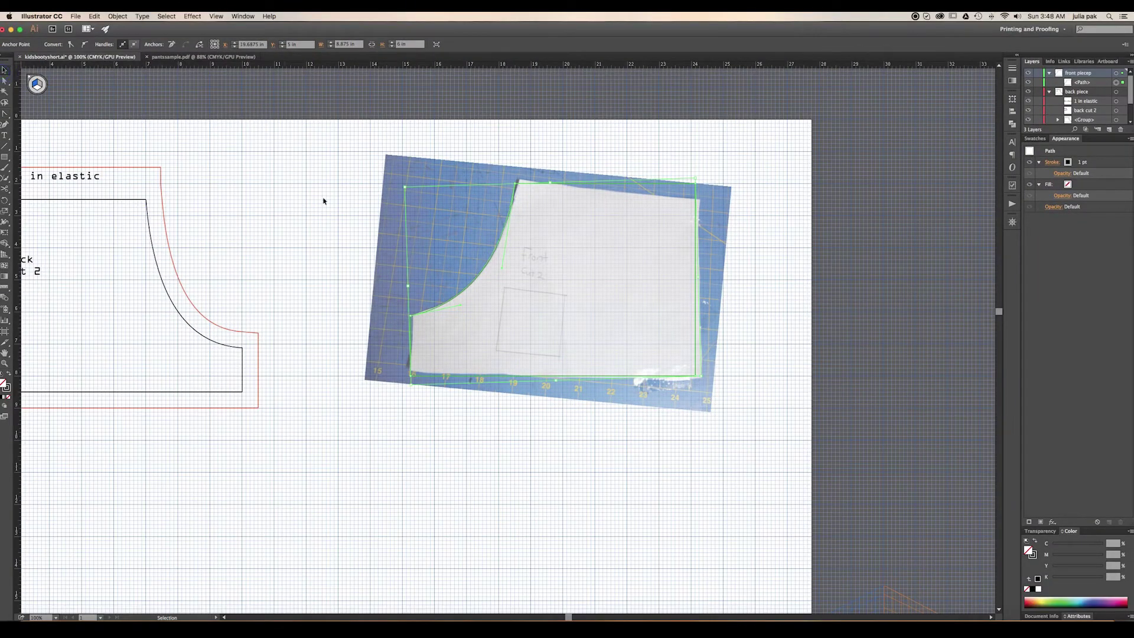
# Hide the pictures layer so only the curved front-piece outline shows.
pyautogui.click(392, 242)
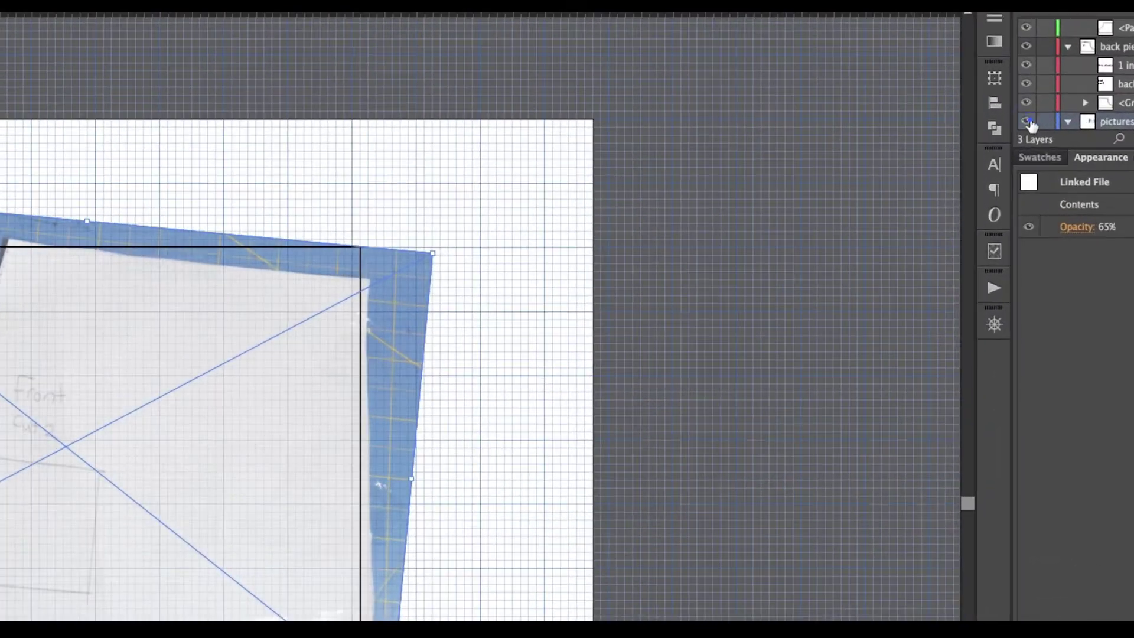
pyautogui.click(1028, 120)
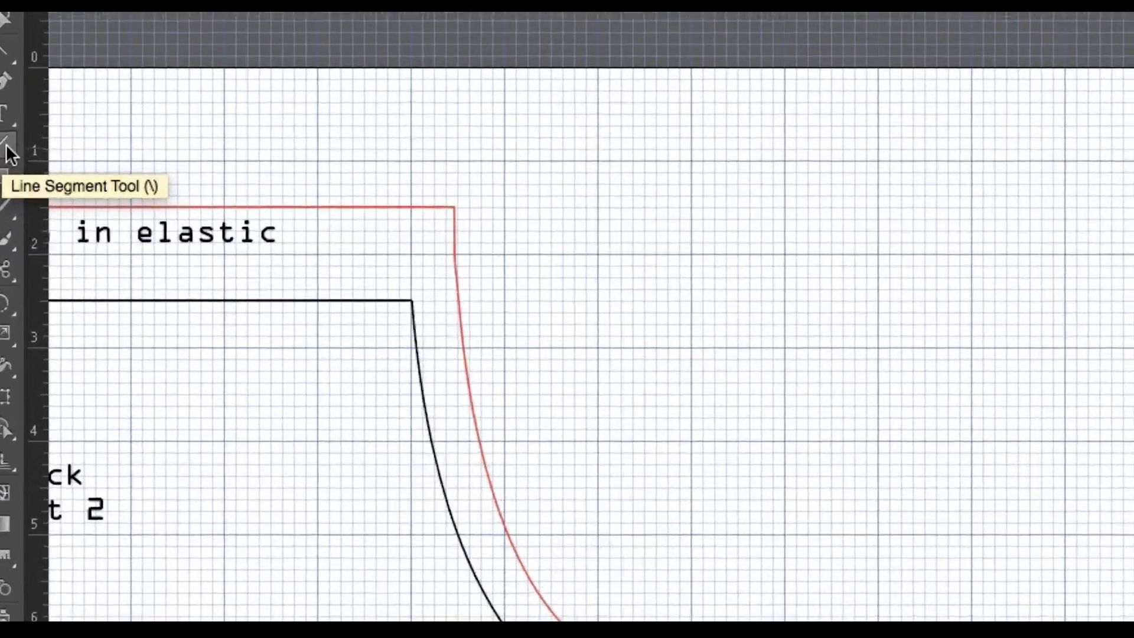
# Draw a short horizontal line below the front-piece outline and select it.
pyautogui.click(6, 148)
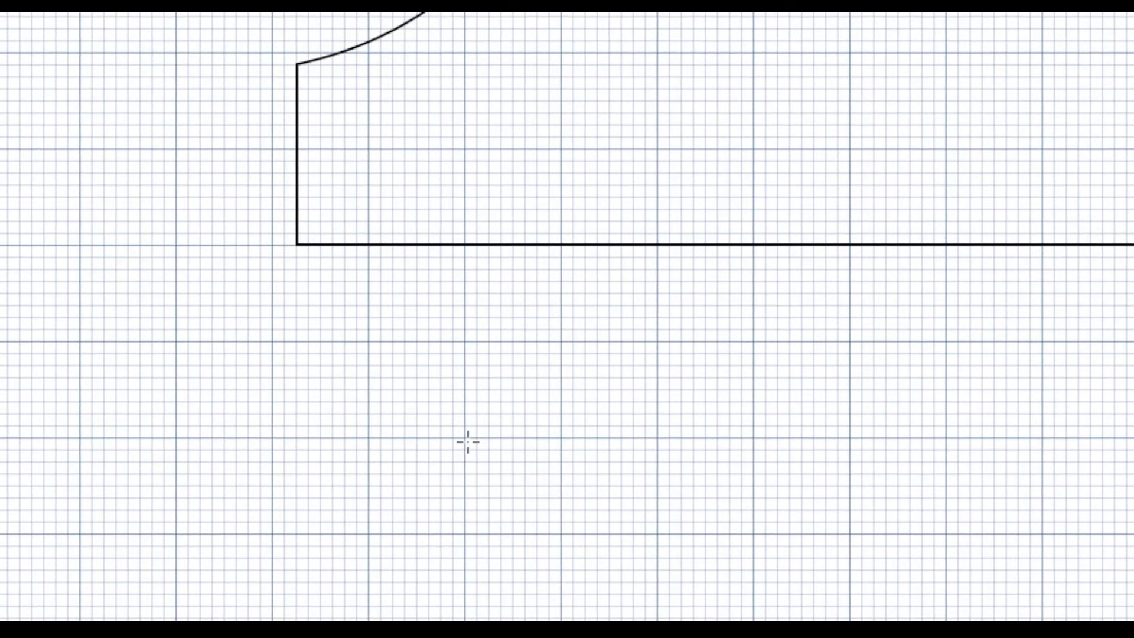
pyautogui.click(460, 438)
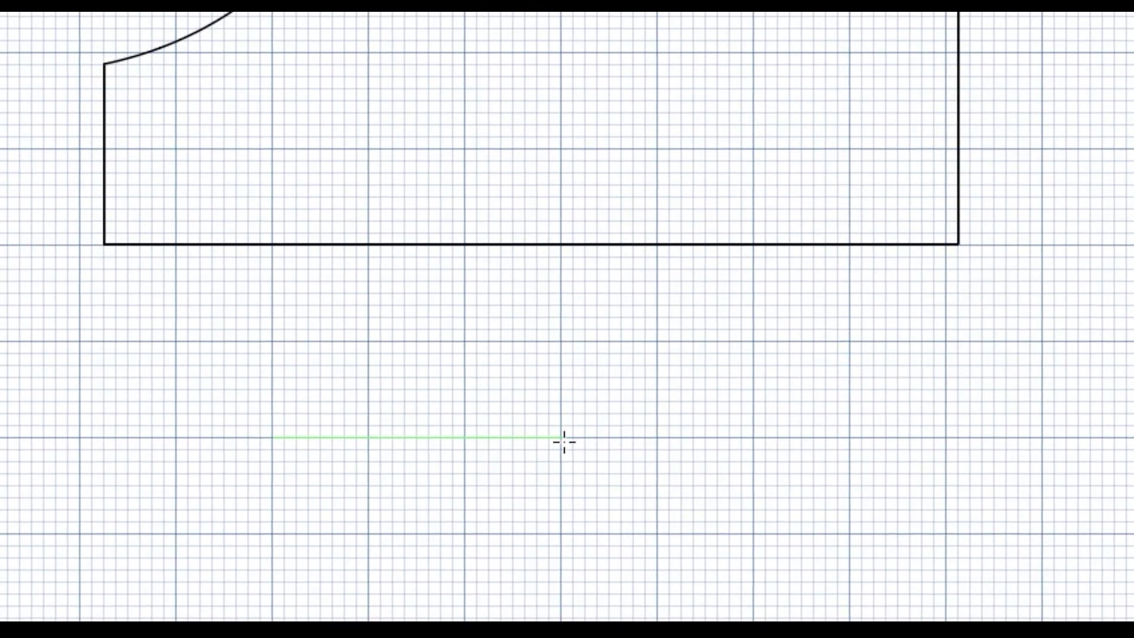
pyautogui.click(514, 438)
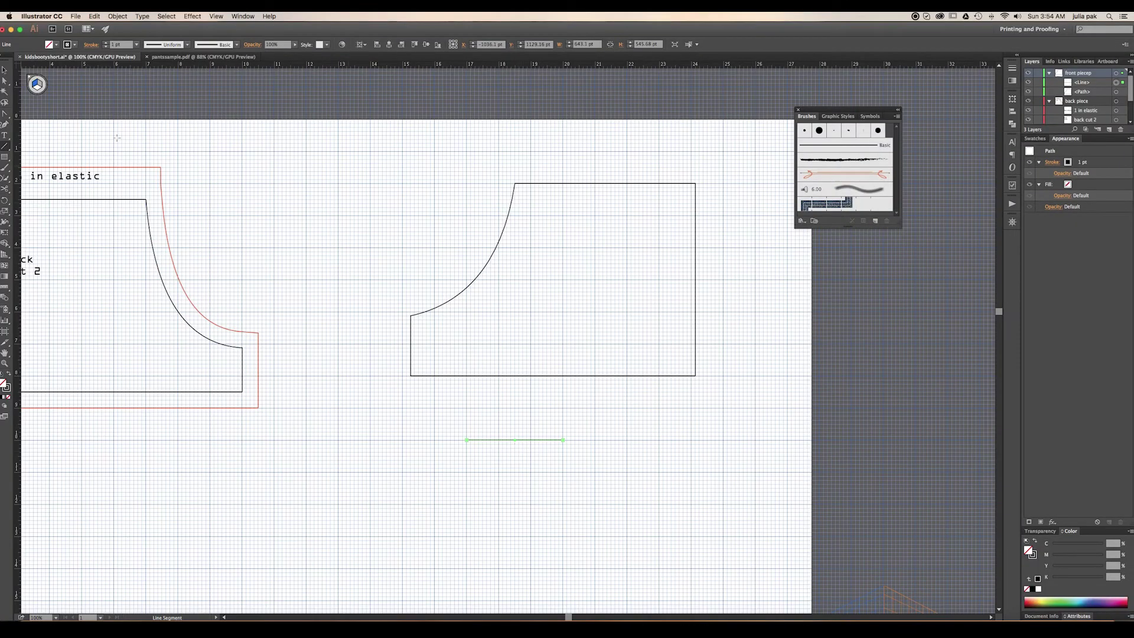
pyautogui.click(4, 69)
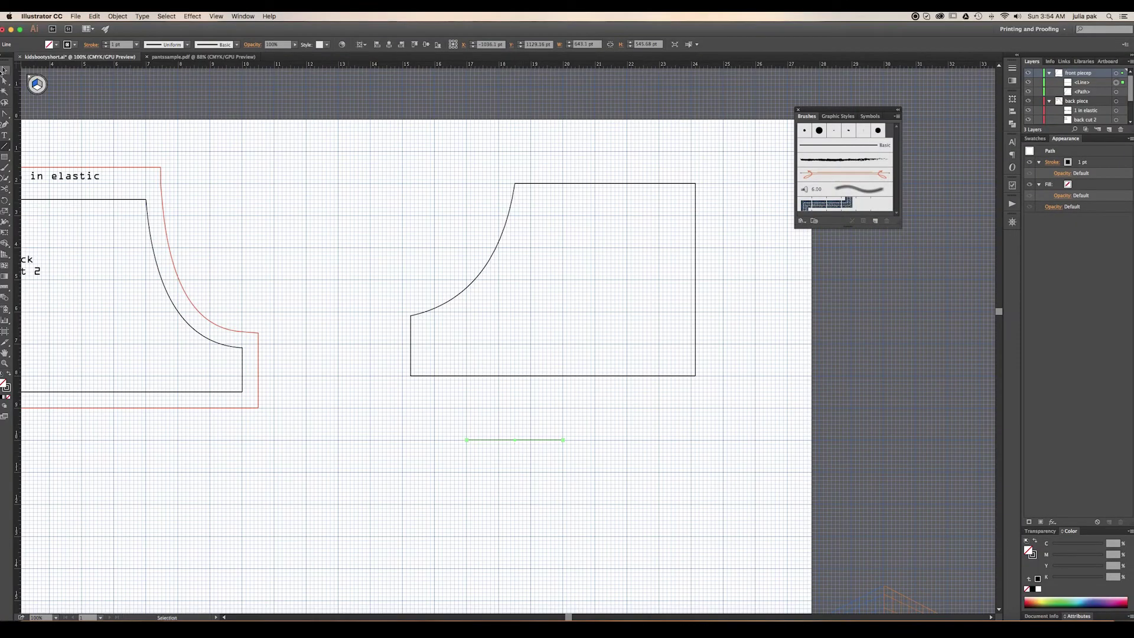
pyautogui.click(494, 438)
pyautogui.click(499, 440)
pyautogui.press('Return')
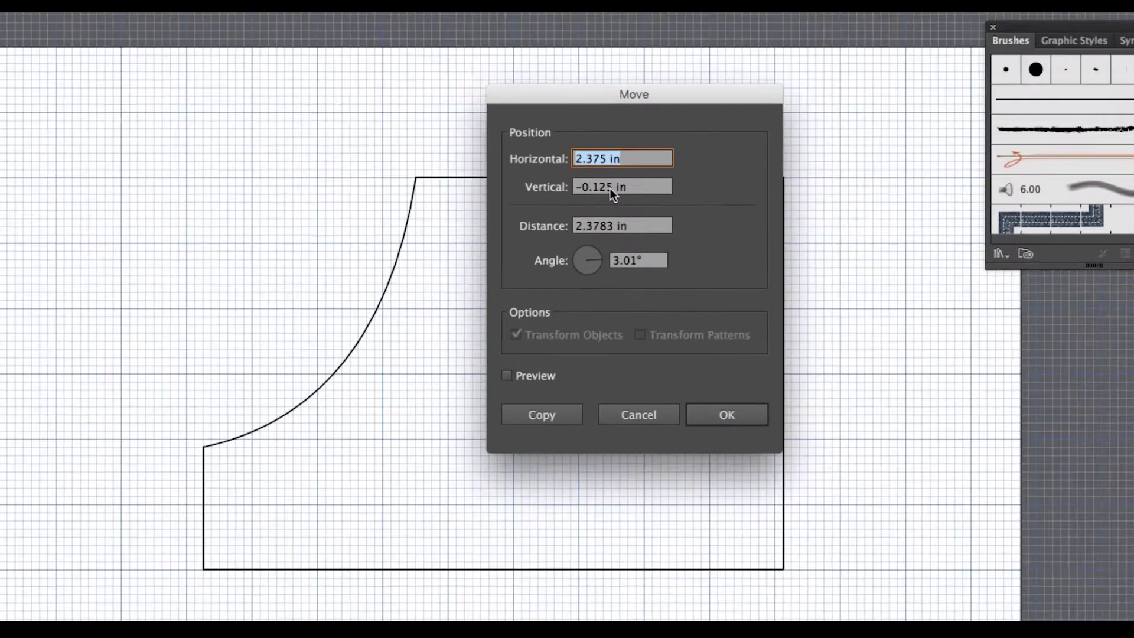
# Make a copy of the line 0.5 in below the original using the Move dialog.
pyautogui.doubleClick(610, 187)
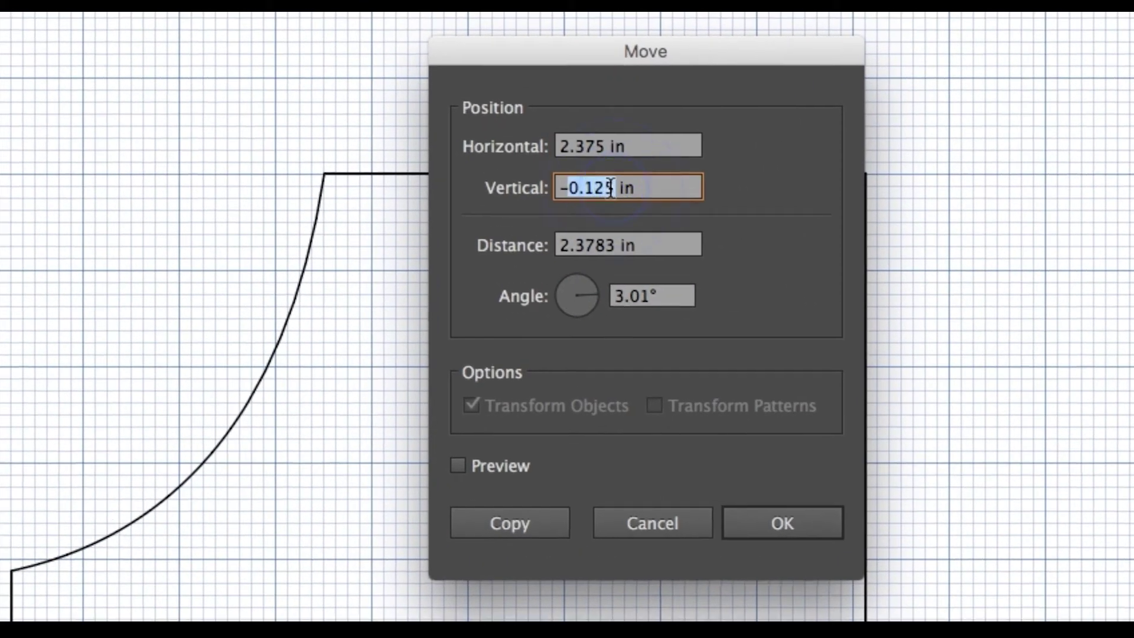
pyautogui.press('BackSpace')
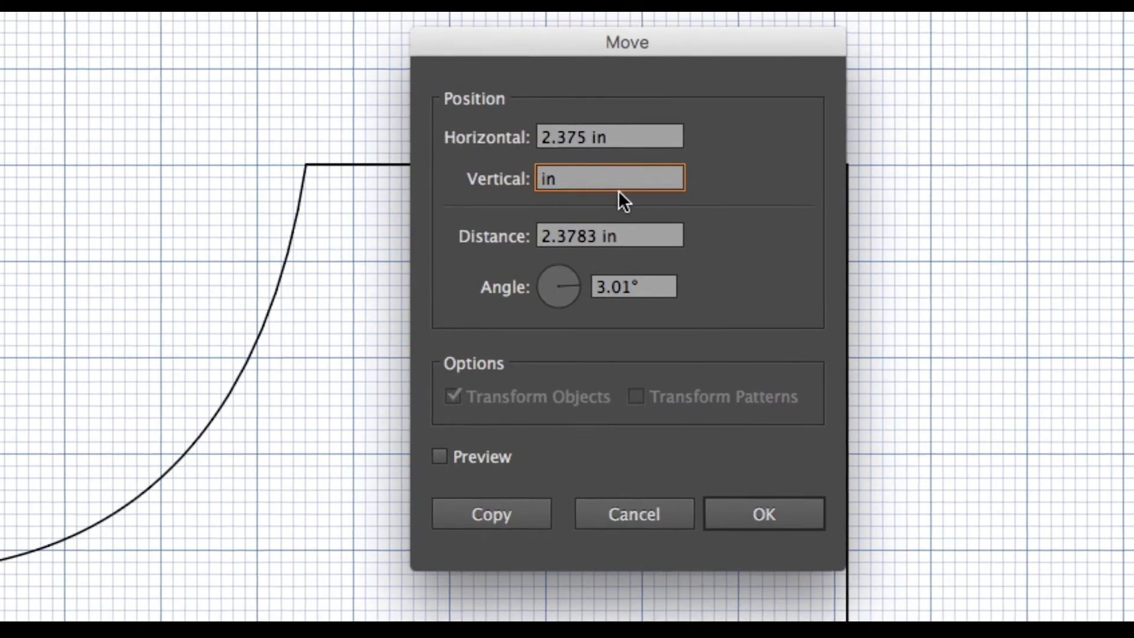
pyautogui.write('0.5')
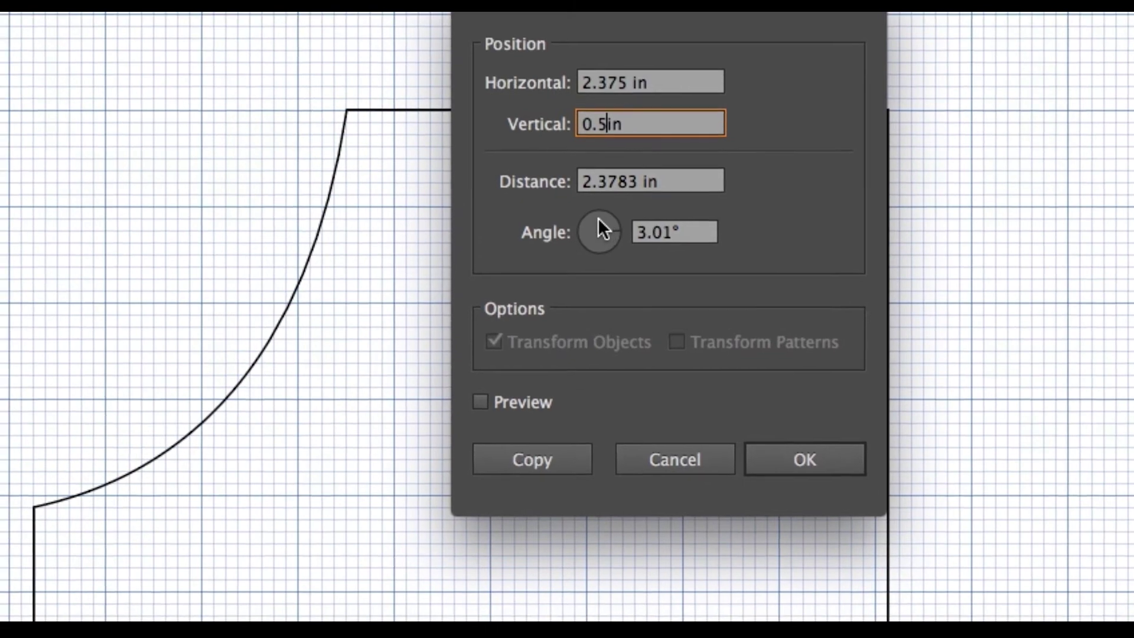
pyautogui.click(586, 216)
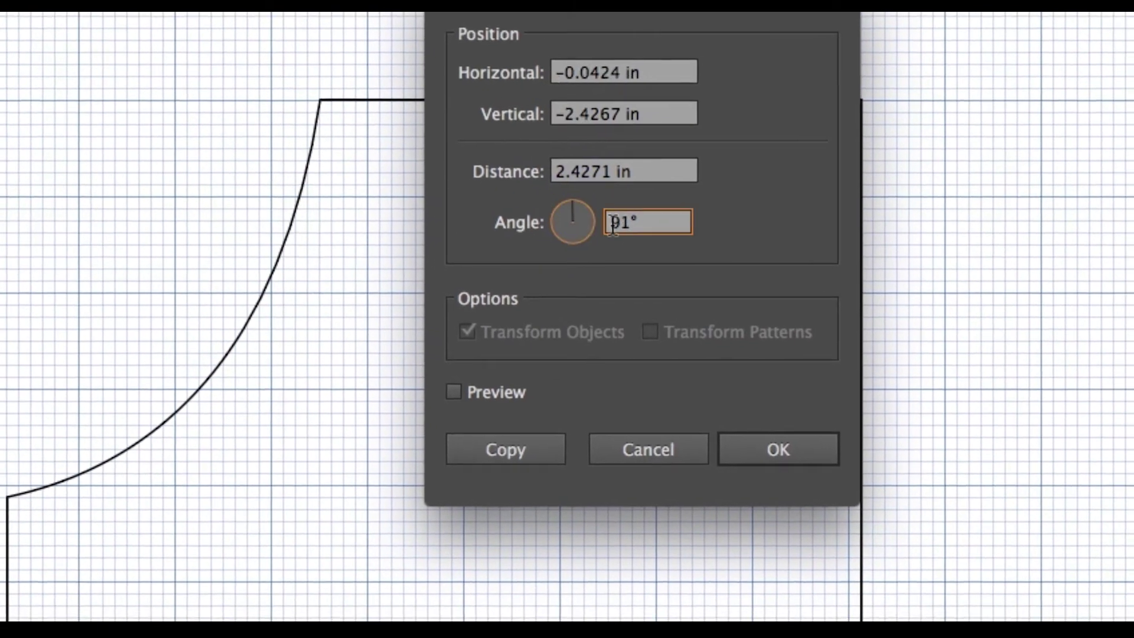
pyautogui.click(643, 229)
pyautogui.press('BackSpace')
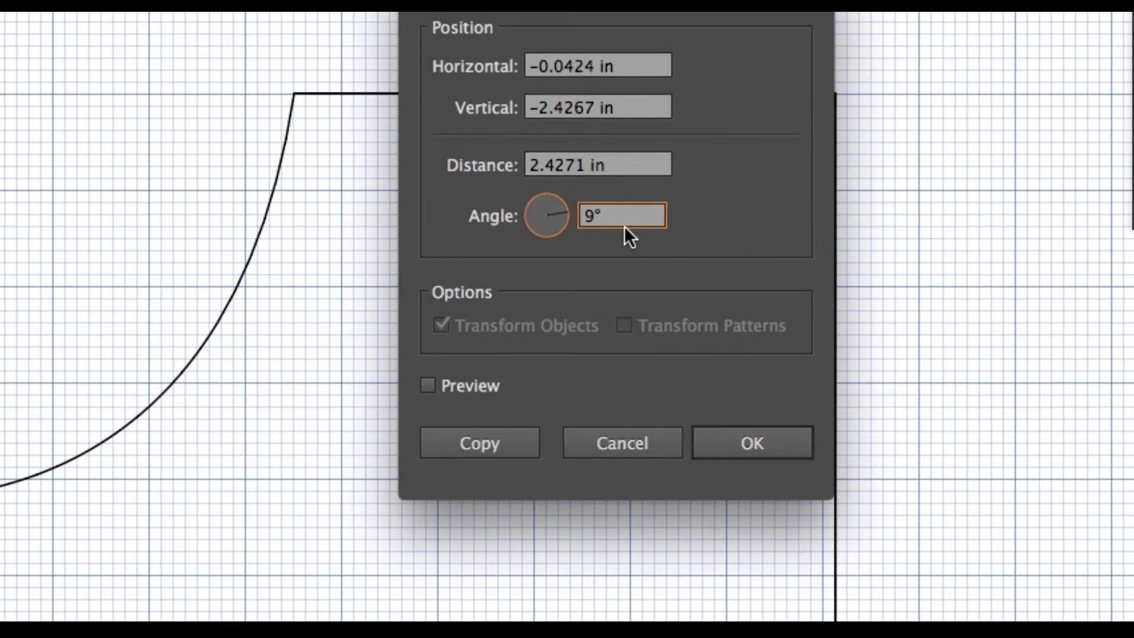
pyautogui.write('0')
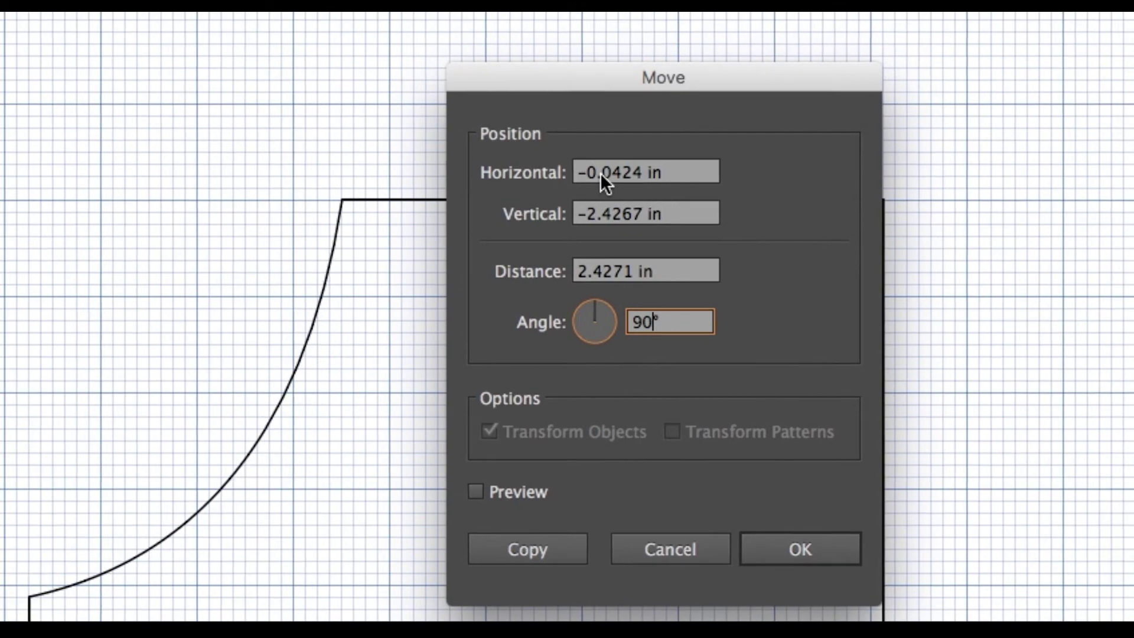
pyautogui.click(590, 61)
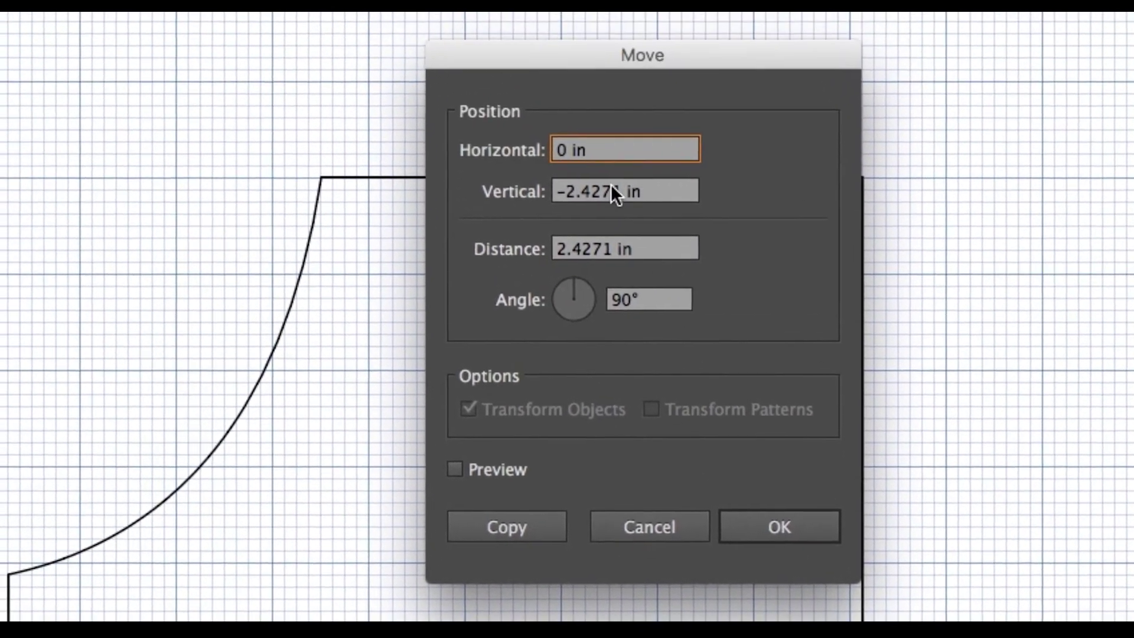
pyautogui.click(612, 188)
pyautogui.click(616, 190)
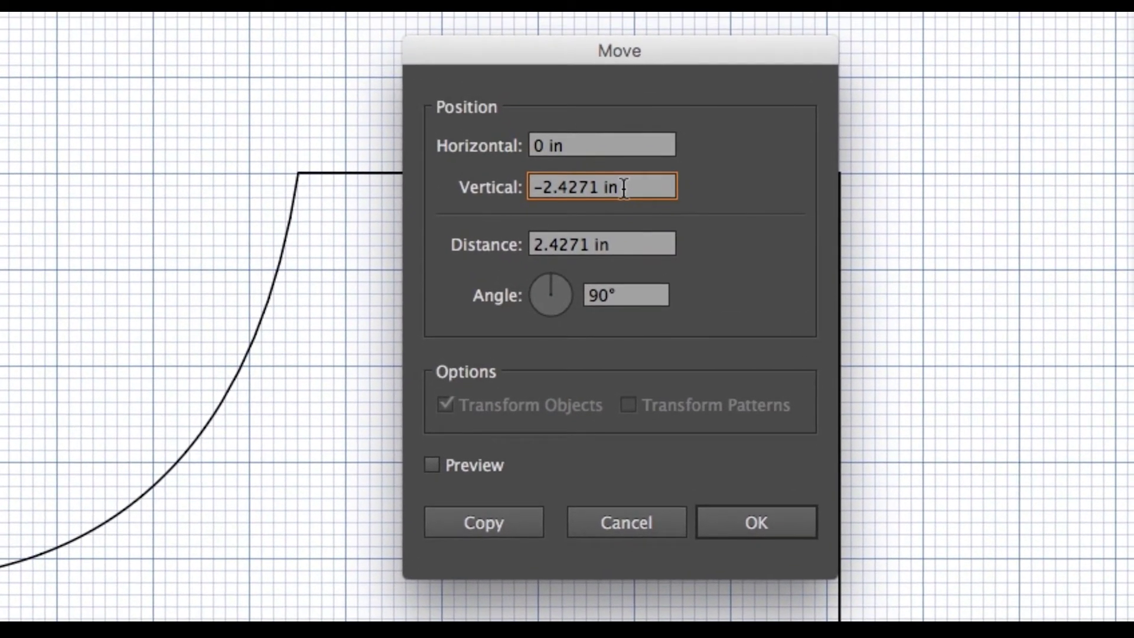
pyautogui.tripleClick(627, 189)
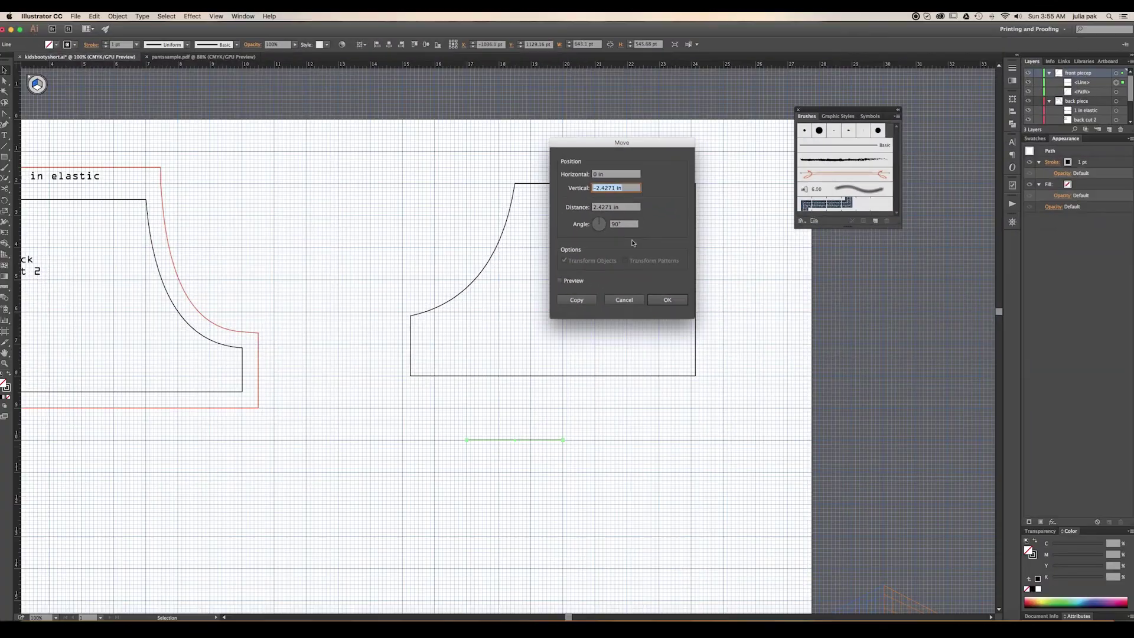
pyautogui.press('BackSpace')
pyautogui.click(573, 300)
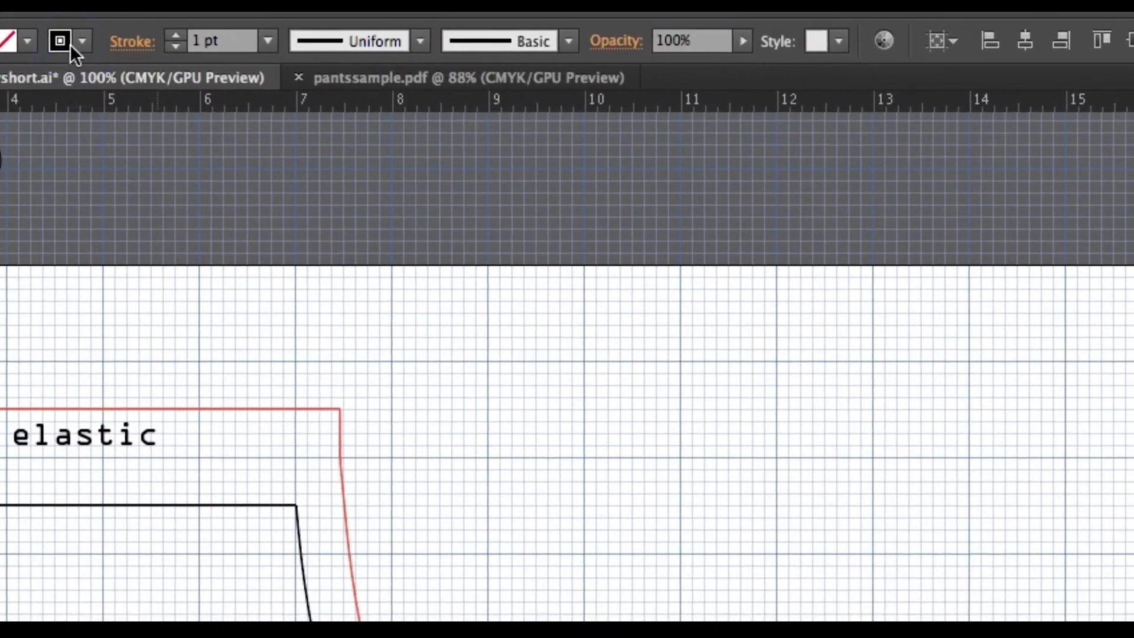
# Give the copied line a red stroke and compare it with the original black line.
pyautogui.click(75, 45)
pyautogui.click(83, 88)
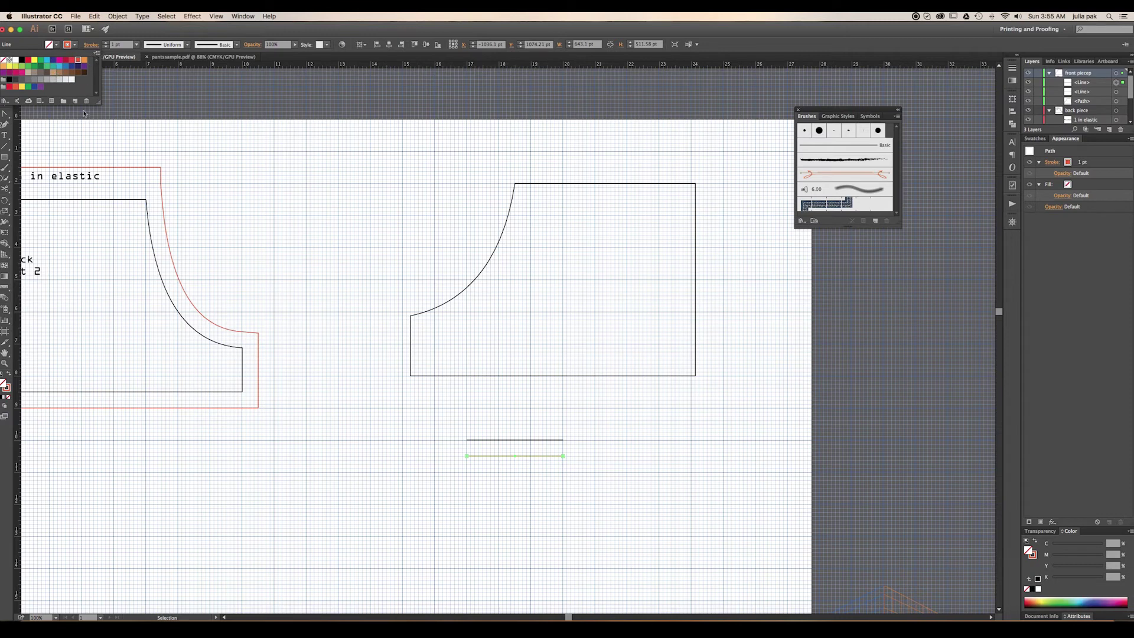
pyautogui.moveTo(100, 102); pyautogui.dragTo(109, 104)
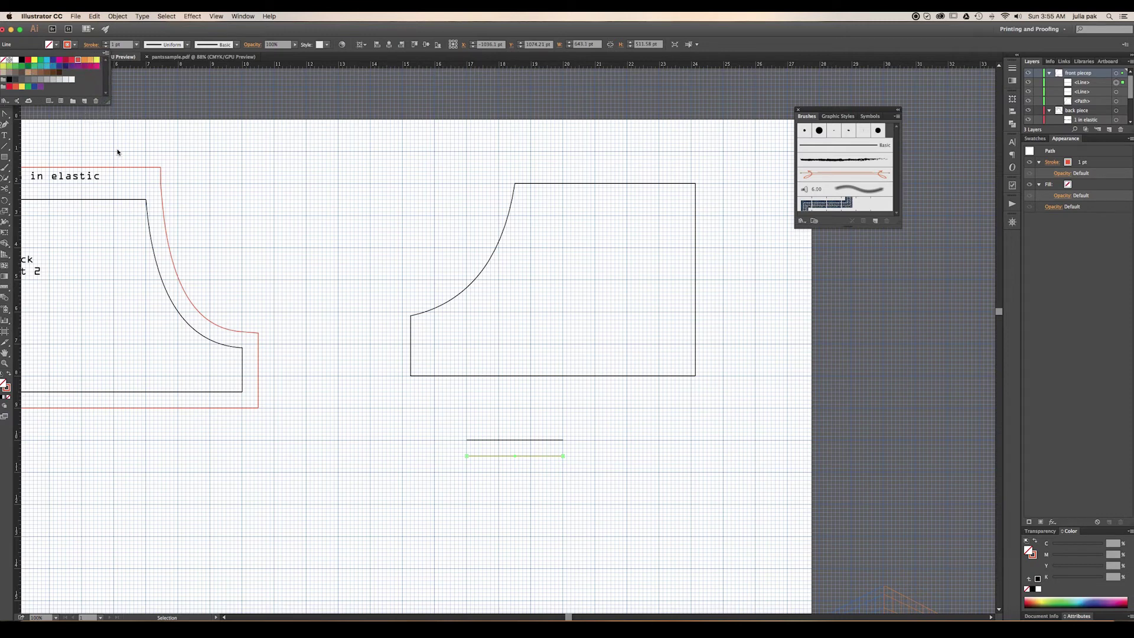
pyautogui.click(34, 49)
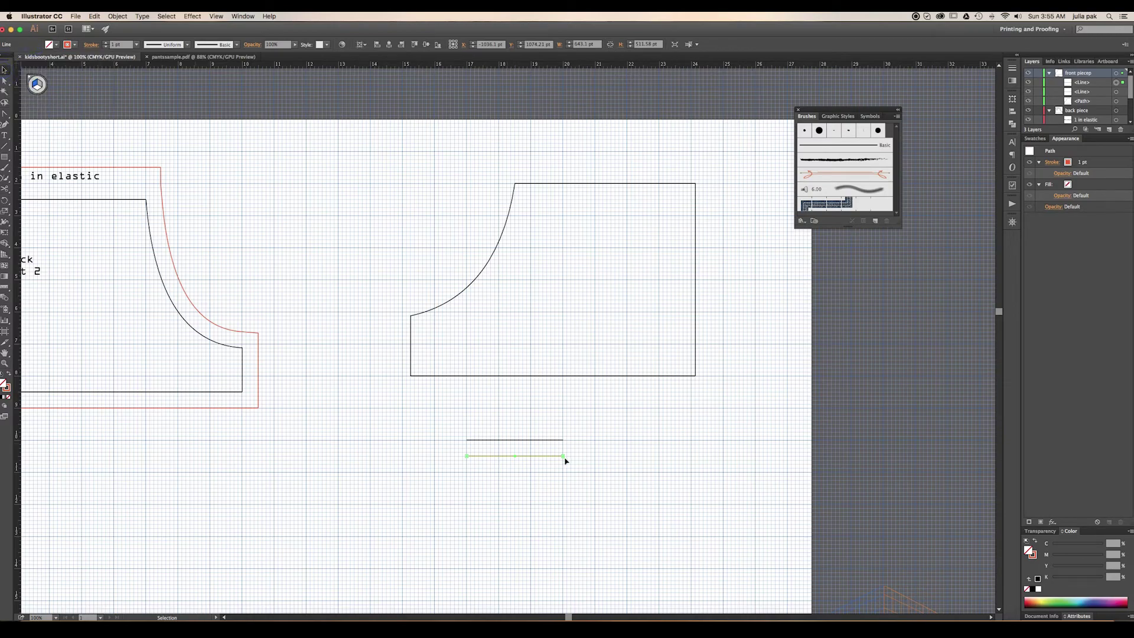
pyautogui.click(548, 440)
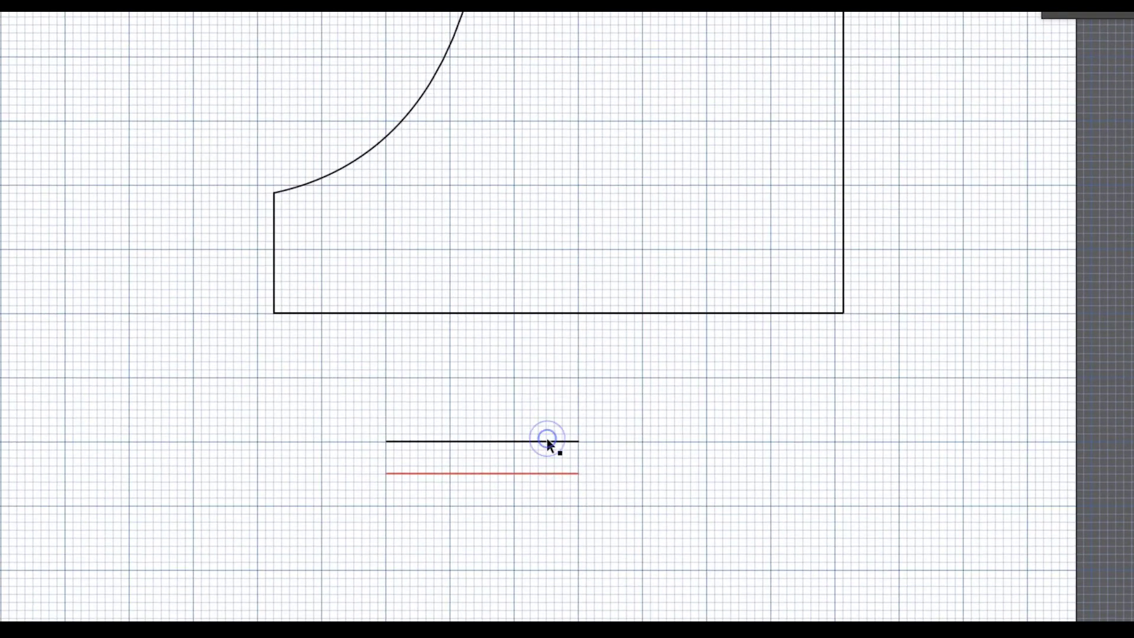
pyautogui.click(547, 441)
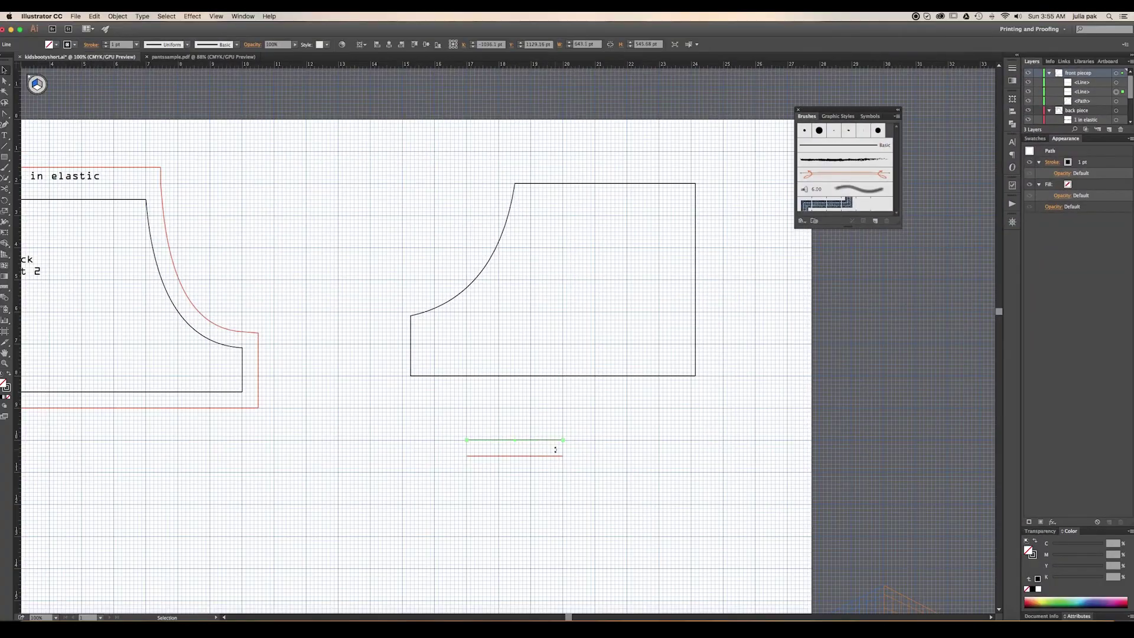
# Copy the black line 0.5 in upward using the Move dialog at a 90° angle.
pyautogui.press('Return')
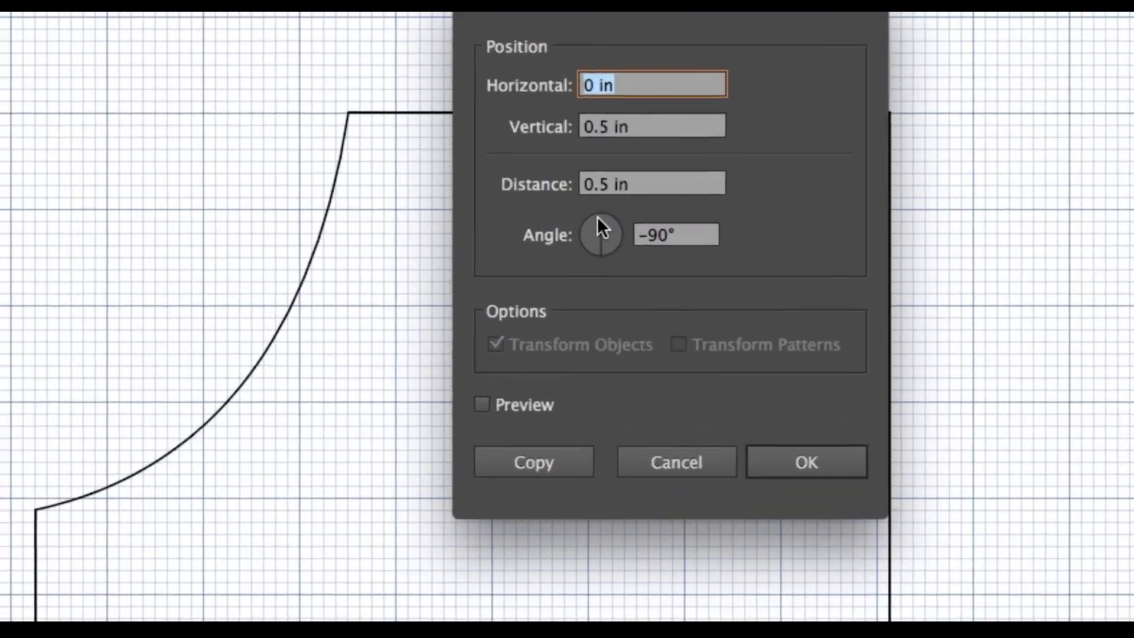
pyautogui.click(597, 222)
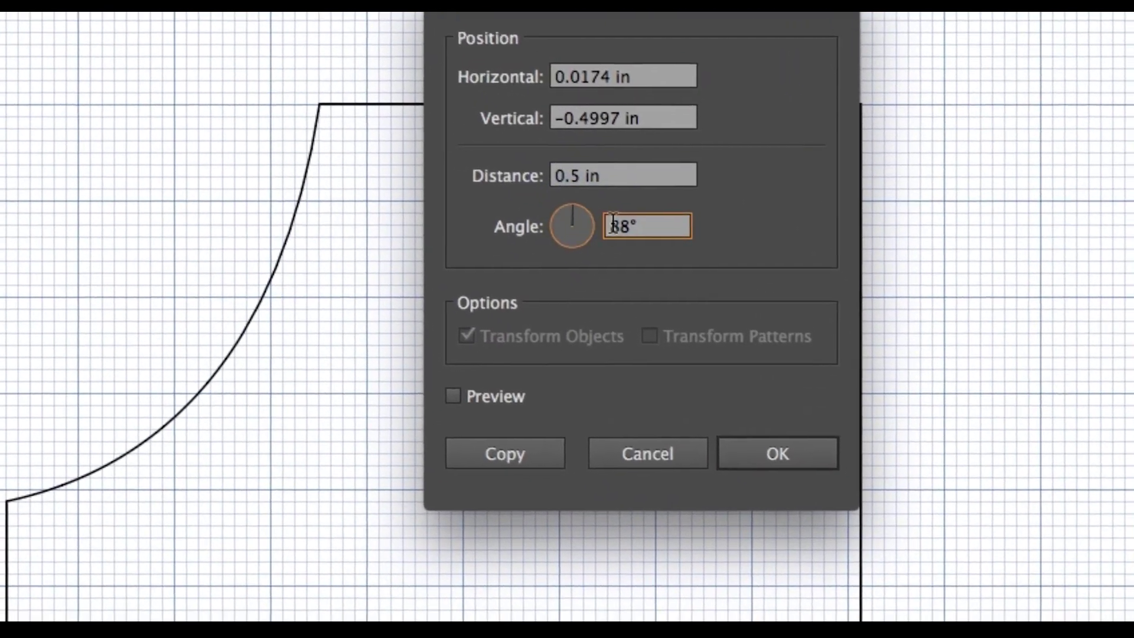
pyautogui.doubleClick(614, 225)
pyautogui.press('BackSpace')
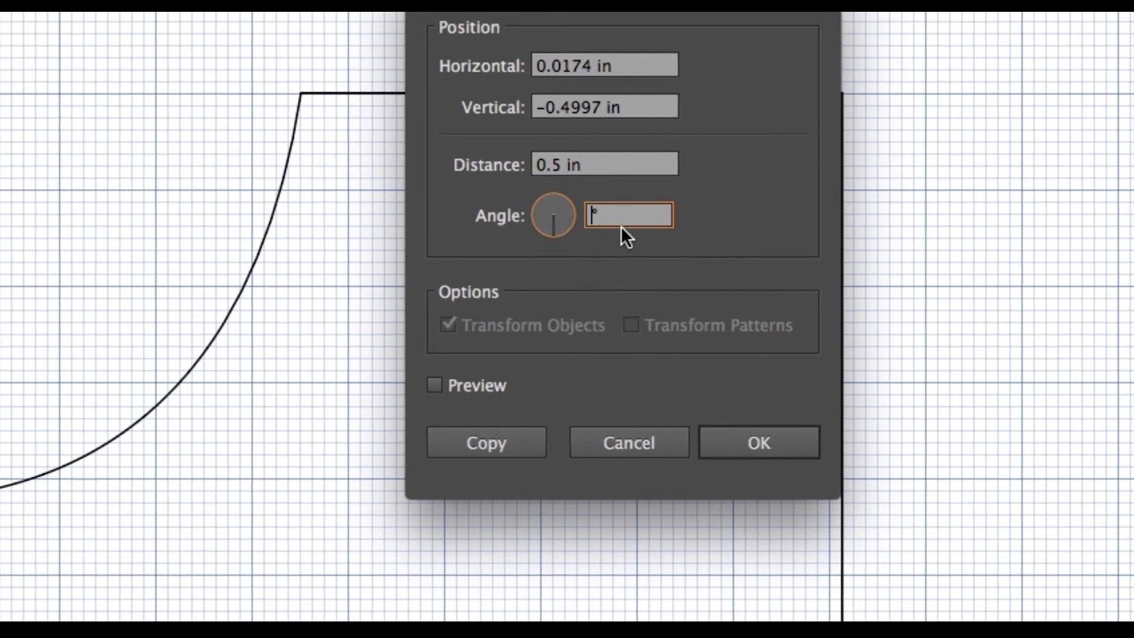
pyautogui.write('90')
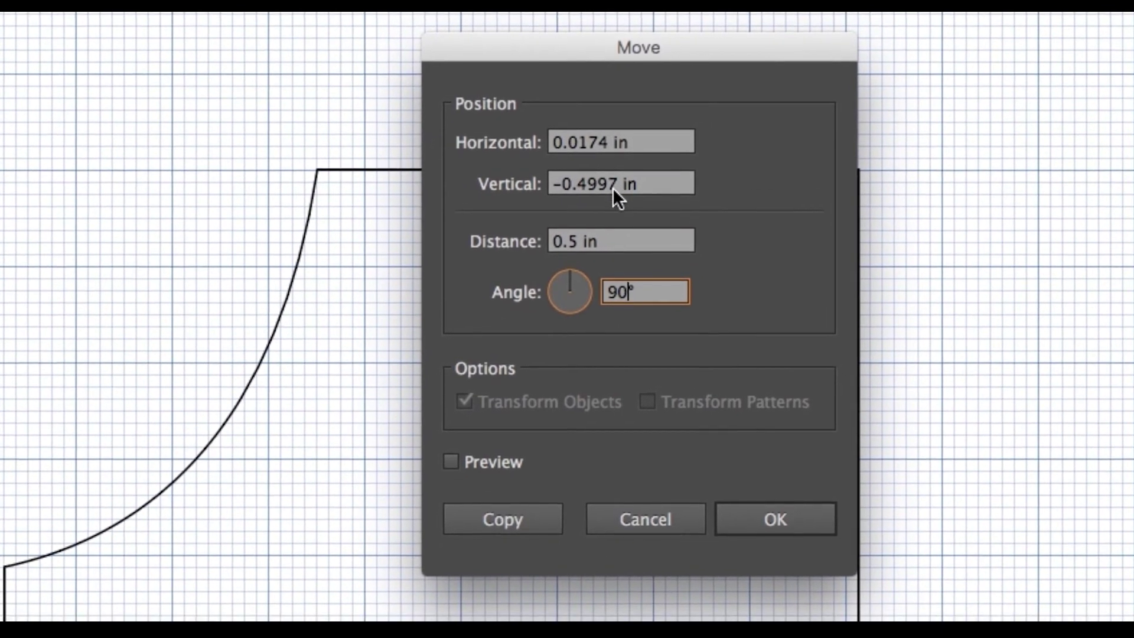
pyautogui.click(613, 188)
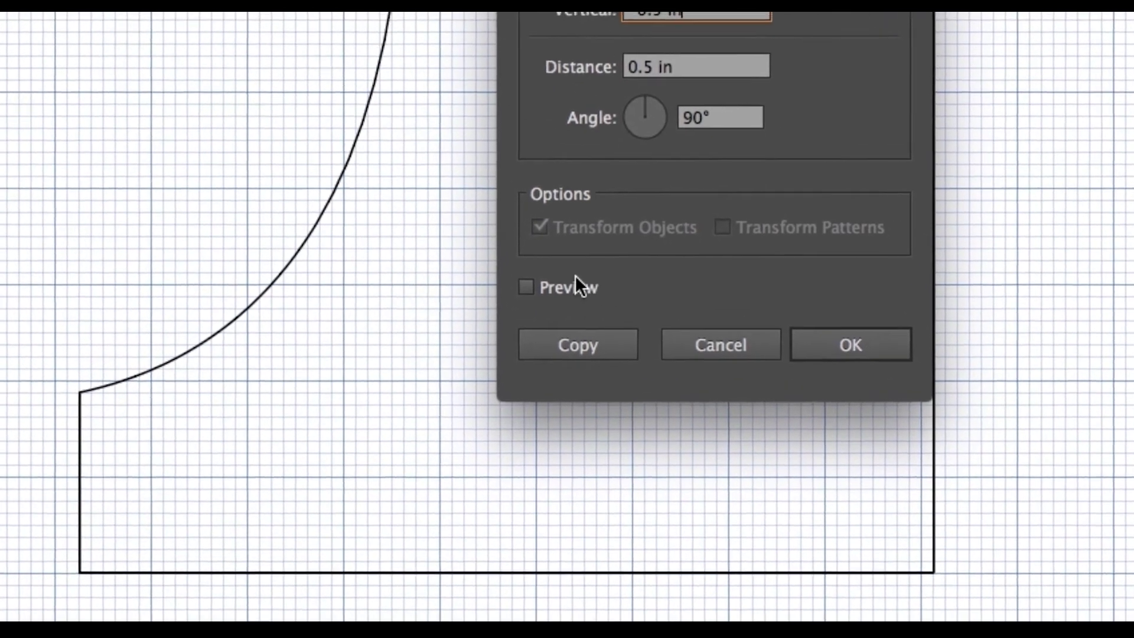
pyautogui.click(564, 348)
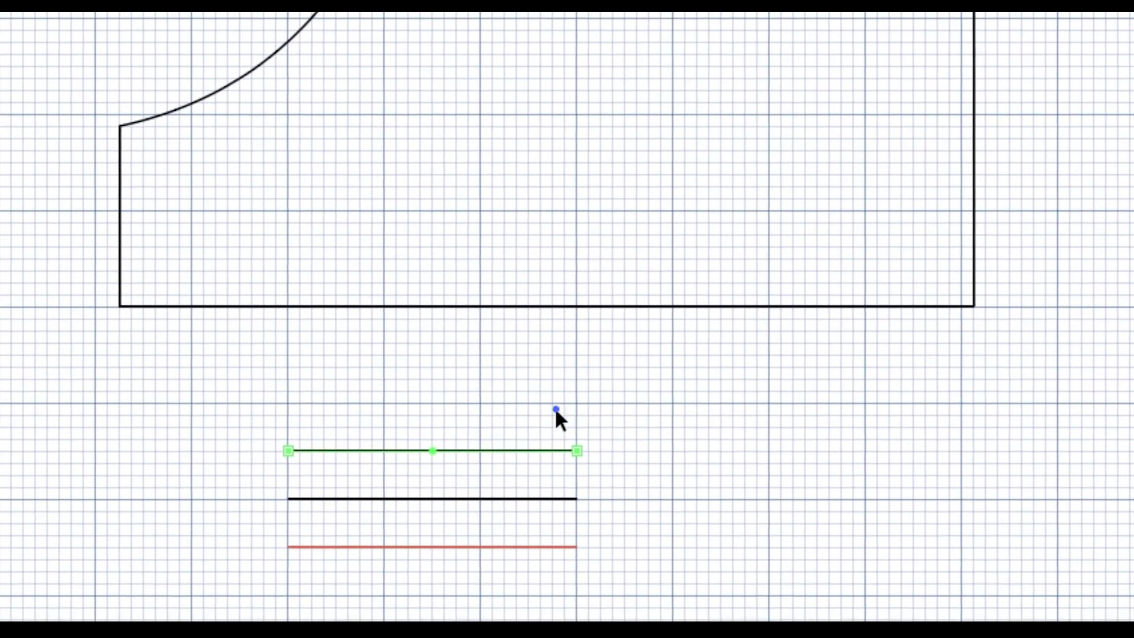
# Give the new top line a red stroke, then select all three lines together.
pyautogui.click(555, 408)
pyautogui.click(553, 451)
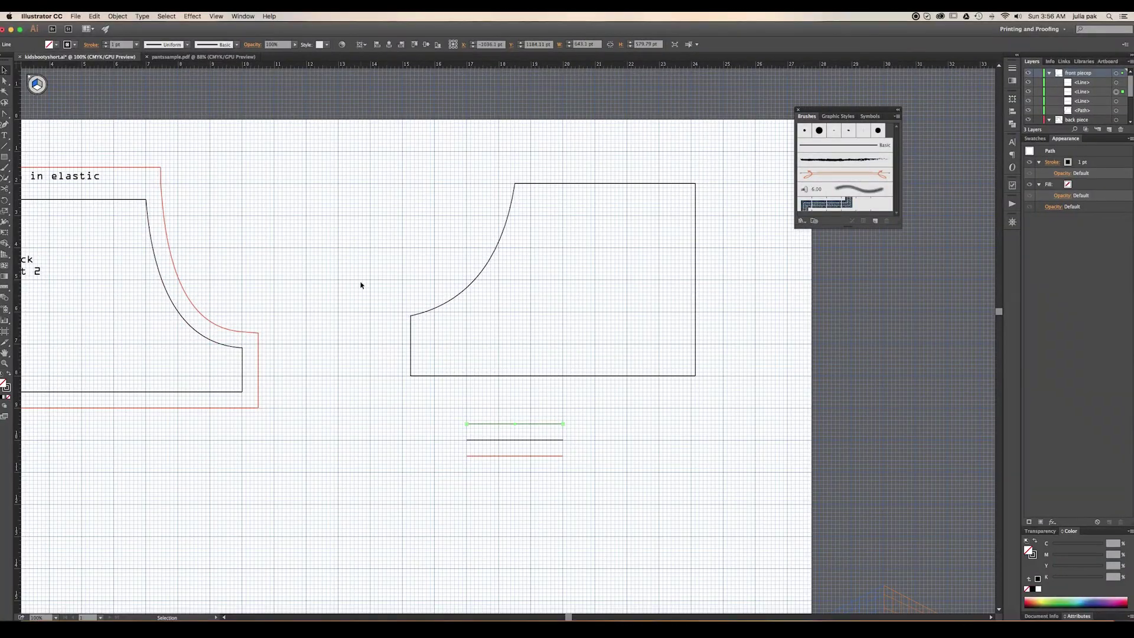
pyautogui.click(75, 45)
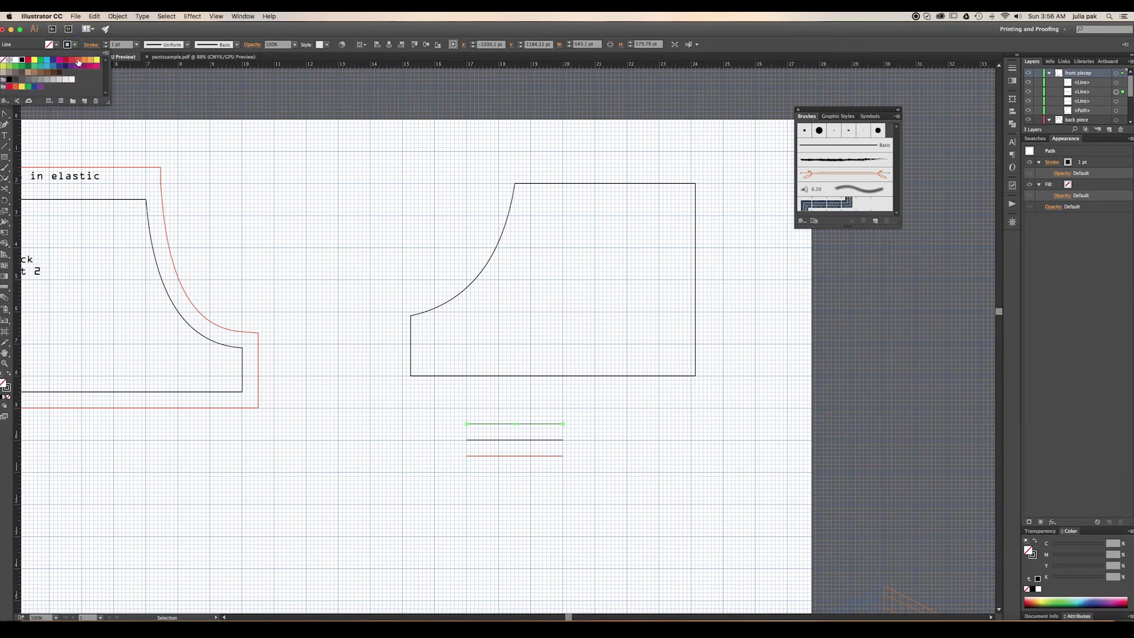
pyautogui.click(78, 61)
pyautogui.click(579, 465)
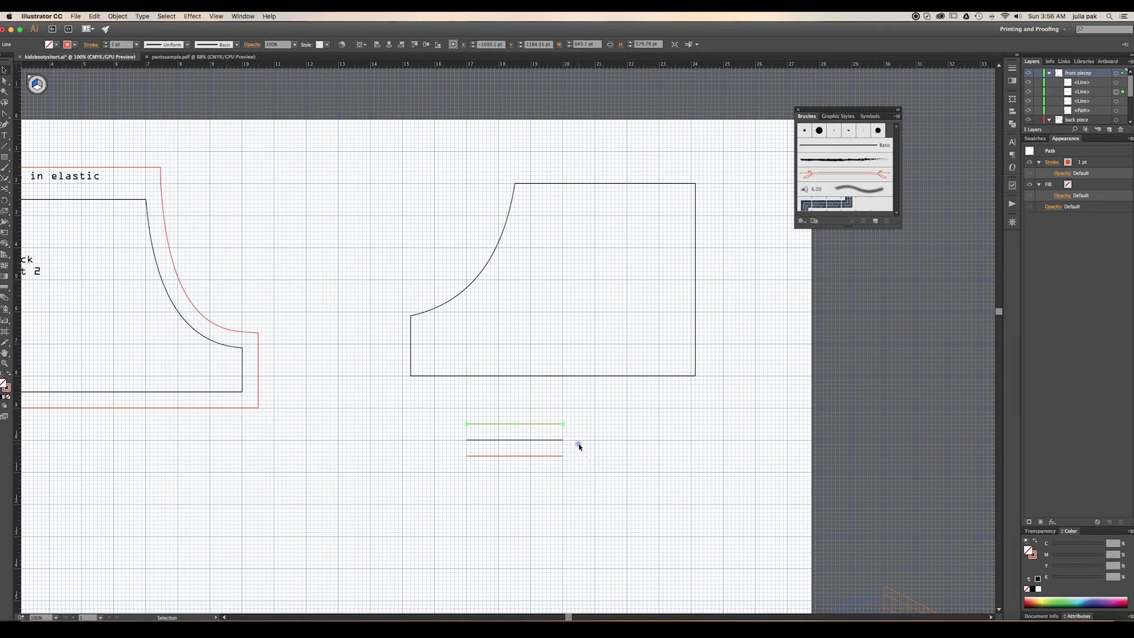
pyautogui.click(576, 445)
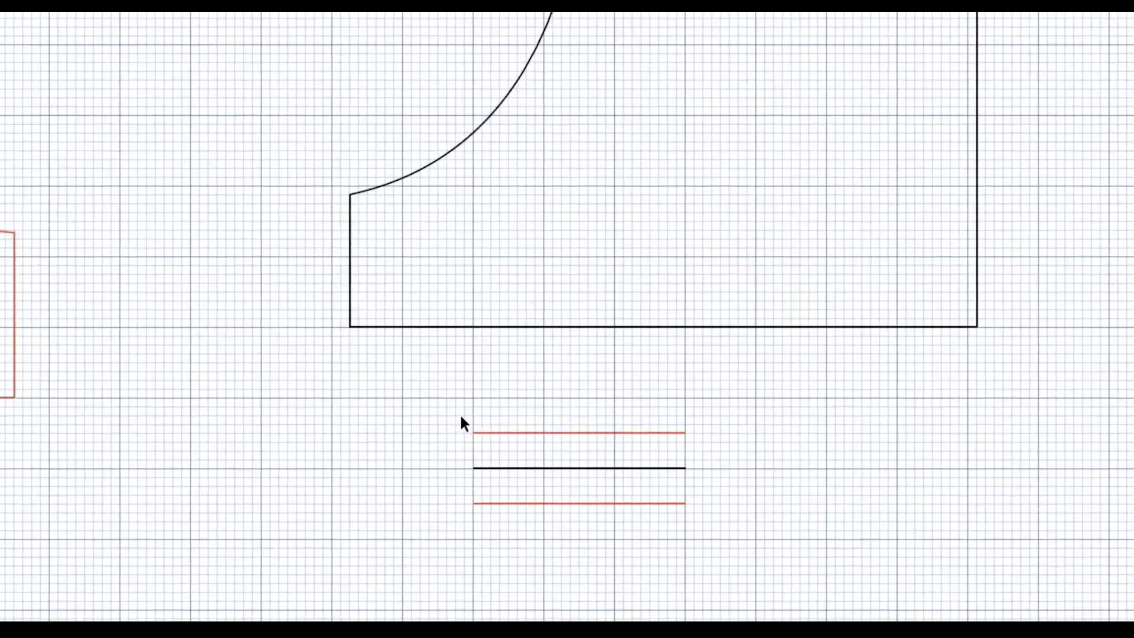
pyautogui.moveTo(459, 415); pyautogui.dragTo(577, 470)
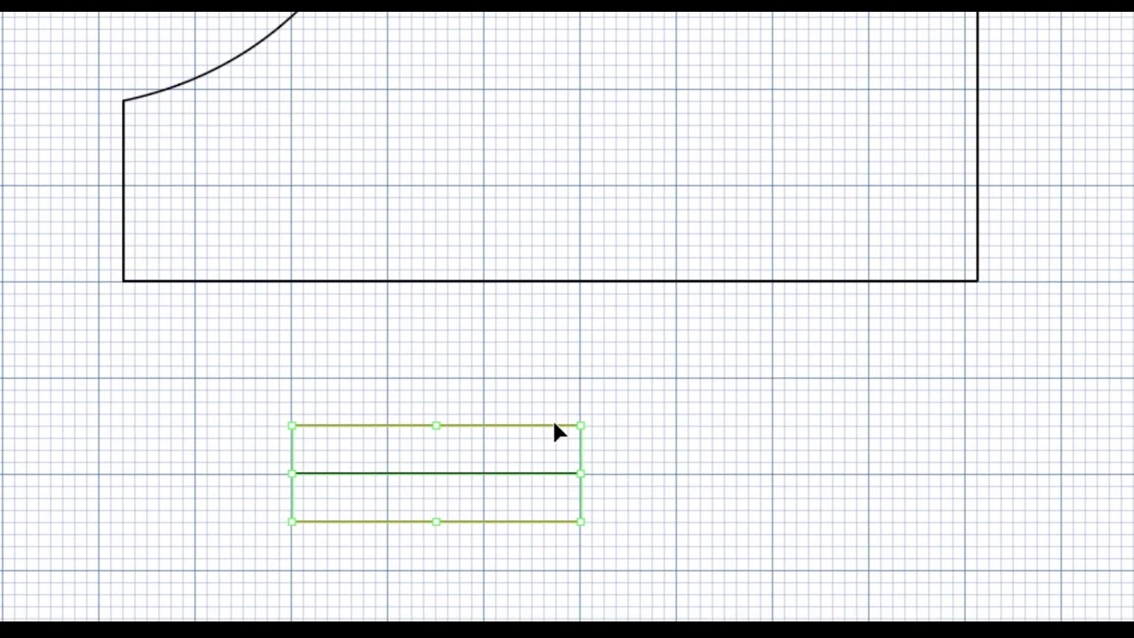
# Save the three lines as Art Brush 1, an art brush running left to right.
pyautogui.moveTo(541, 454); pyautogui.dragTo(671, 372)
pyautogui.moveTo(598, 399)
pyautogui.mouseDown()
pyautogui.moveTo(952, 191)
pyautogui.moveTo(1133, 0)
pyautogui.mouseUp()
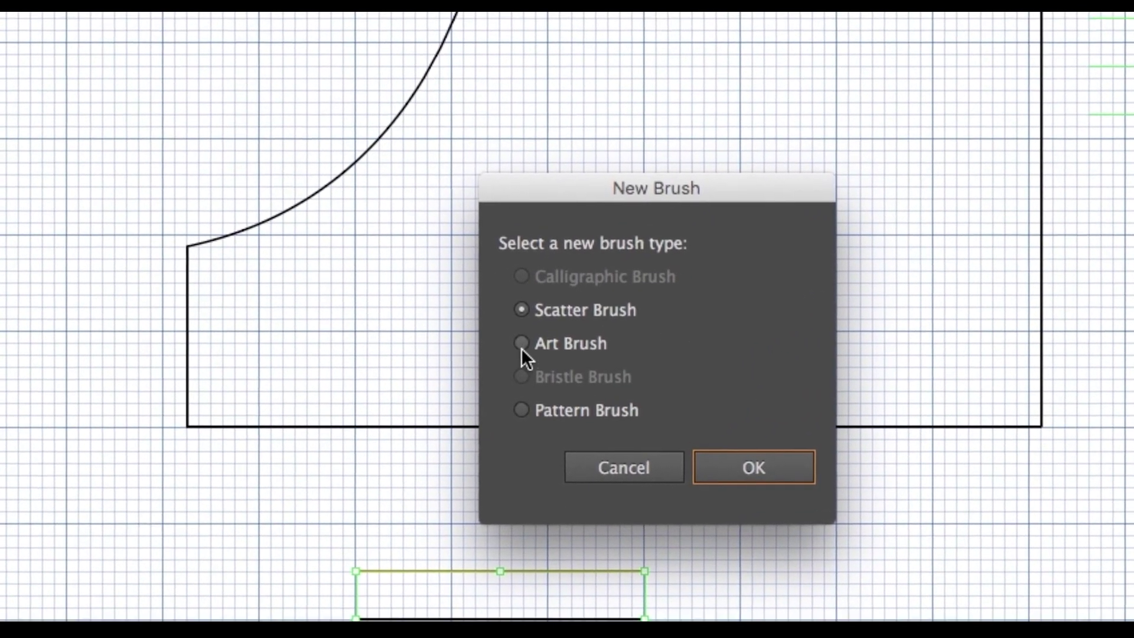
pyautogui.click(522, 347)
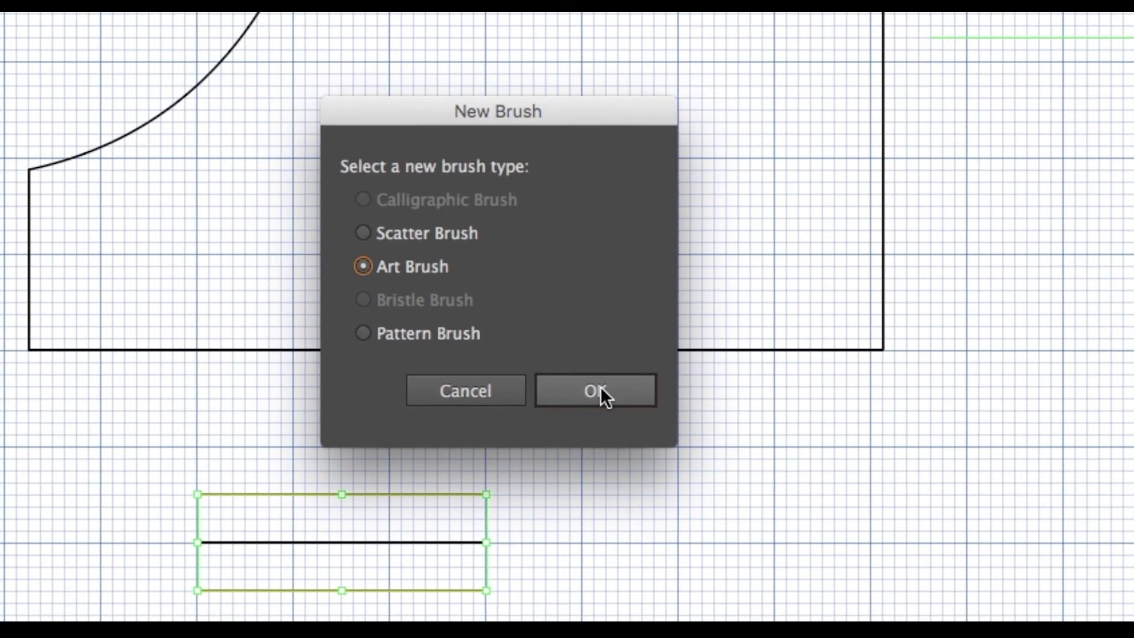
pyautogui.click(596, 388)
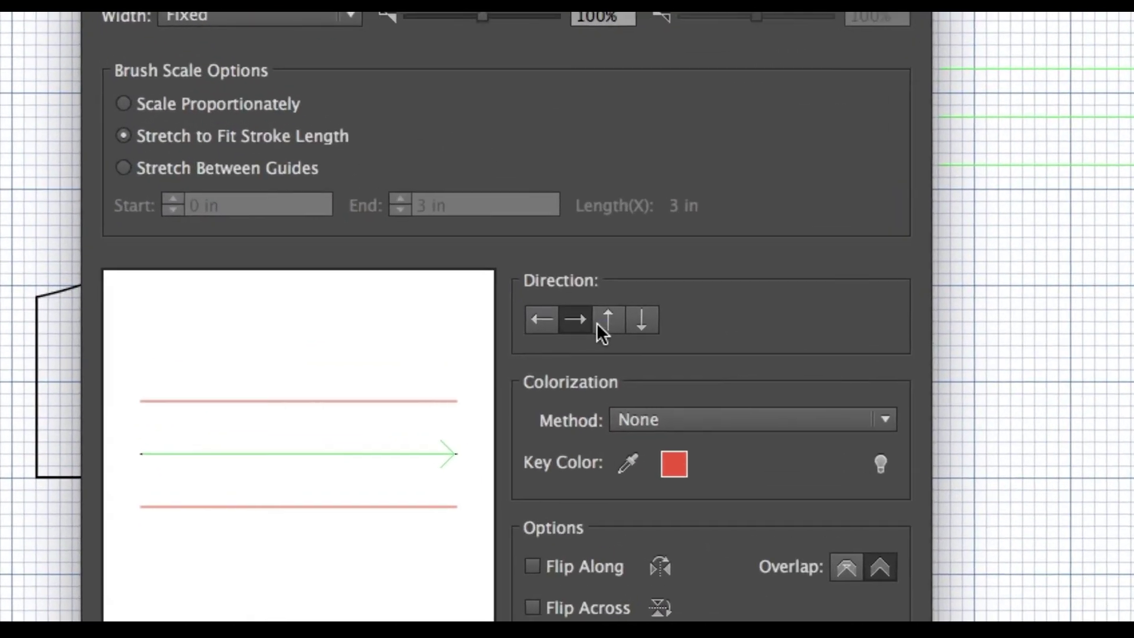
pyautogui.click(597, 323)
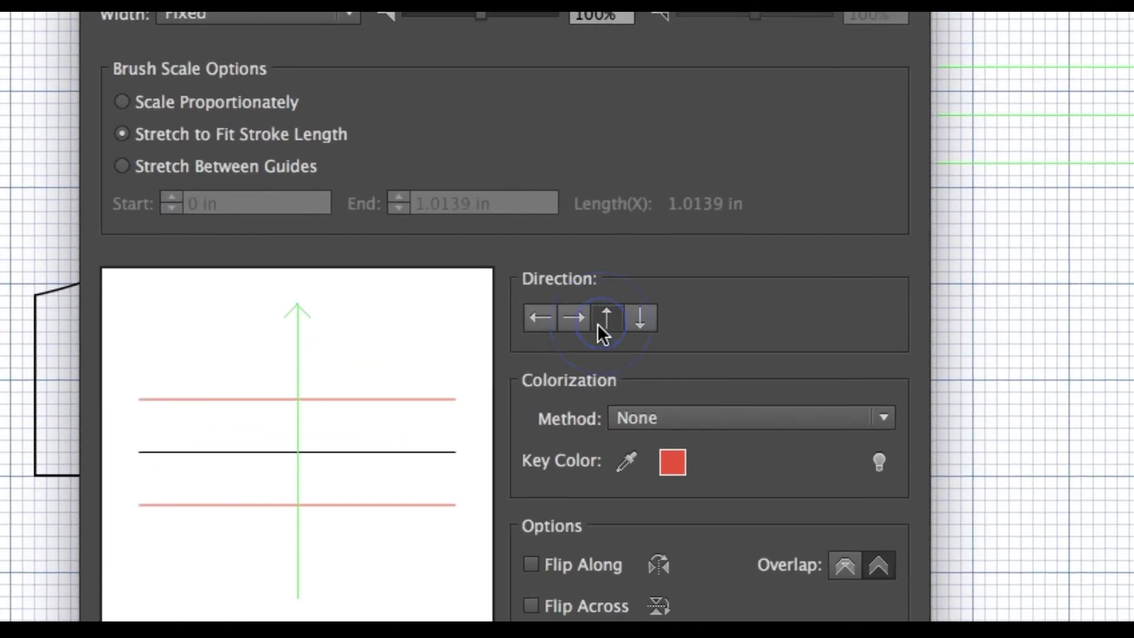
pyautogui.click(590, 323)
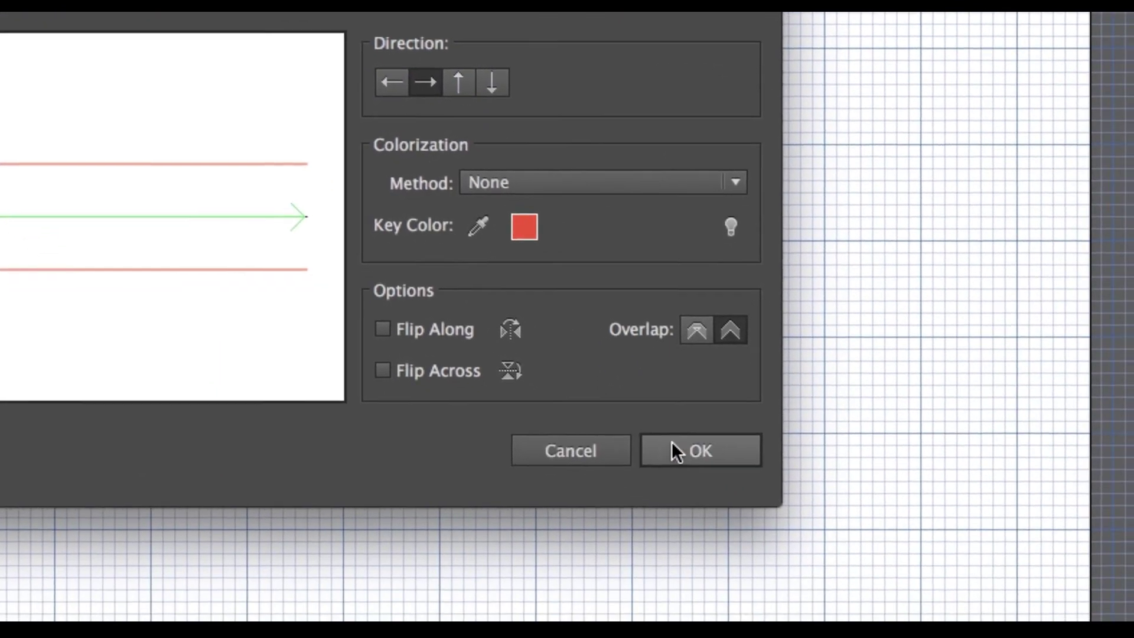
pyautogui.click(695, 473)
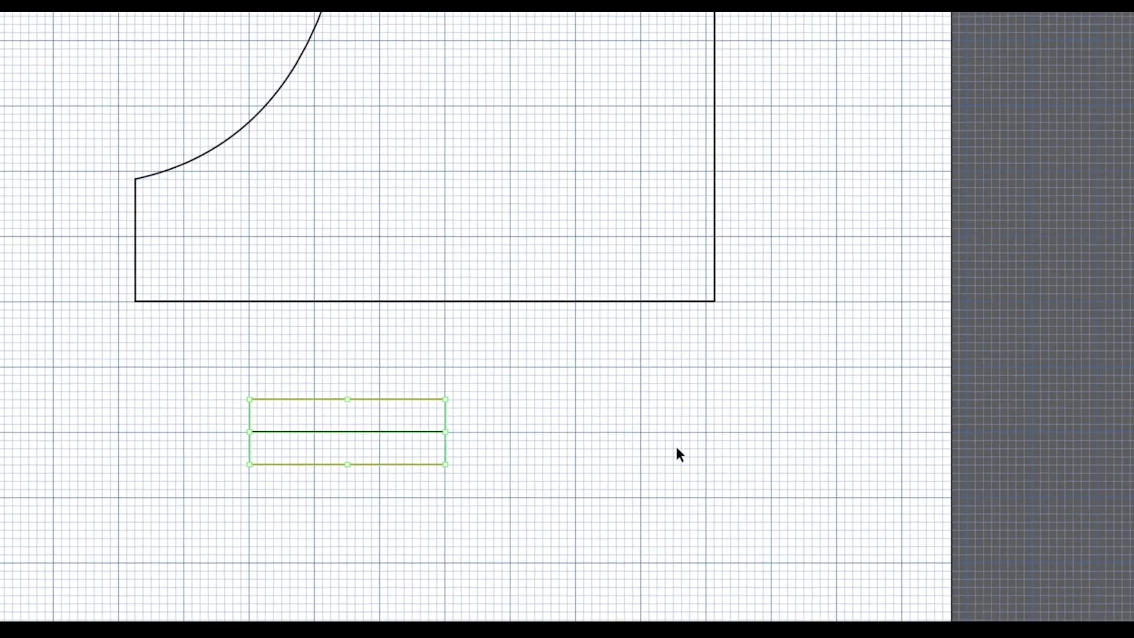
# Delete the three-line sample and apply Art Brush 1 to the front piece outline.
pyautogui.press('Delete')
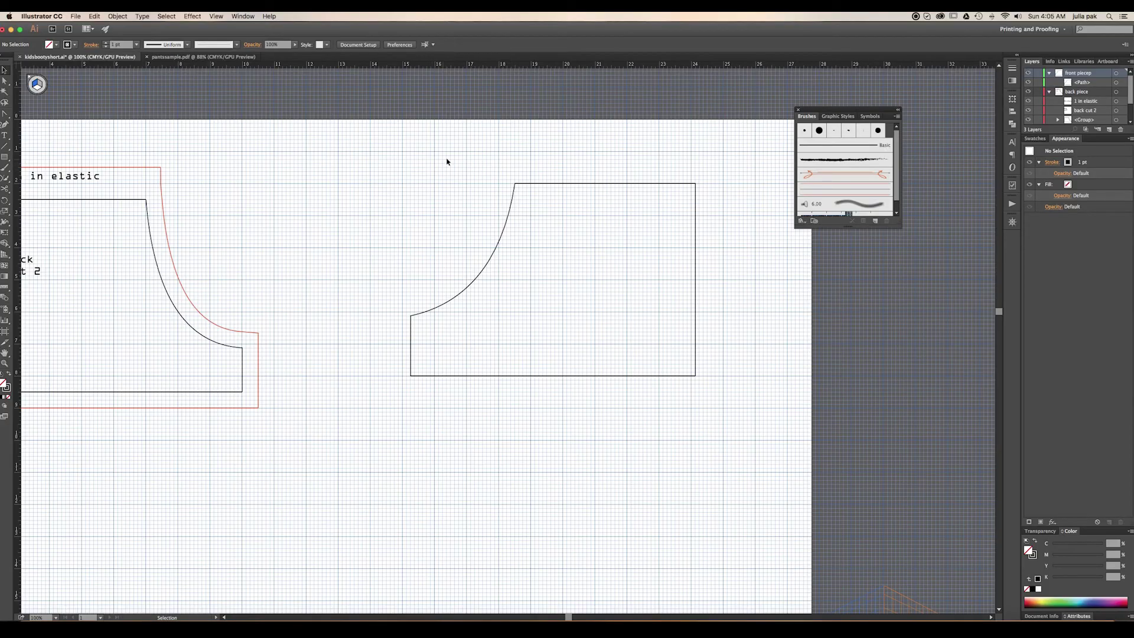
pyautogui.moveTo(422, 164); pyautogui.dragTo(717, 410)
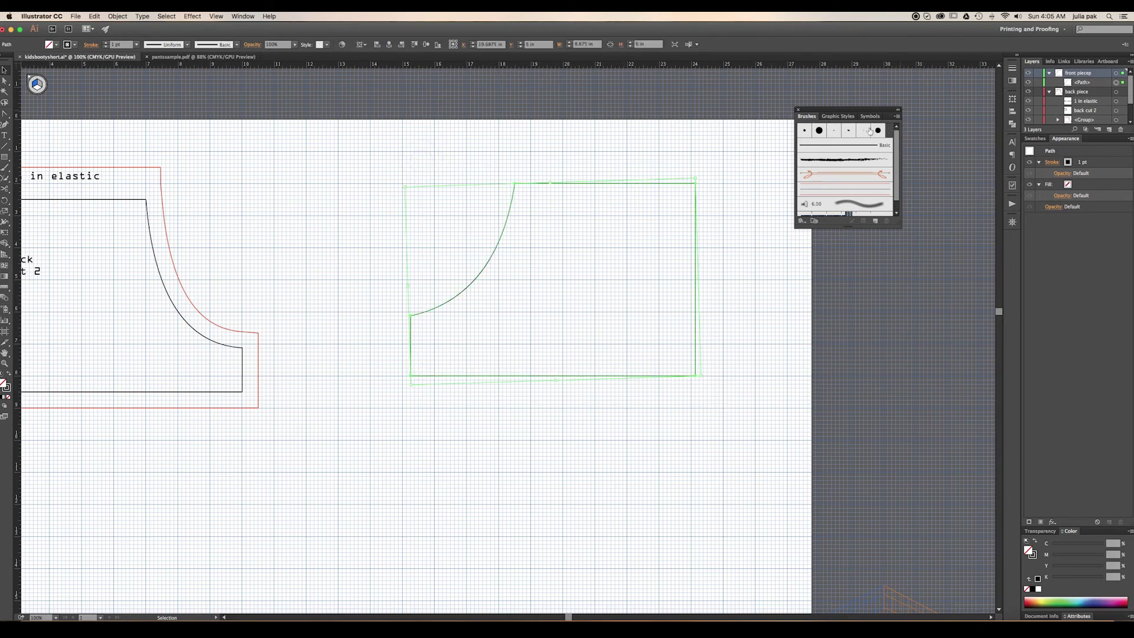
pyautogui.click(854, 191)
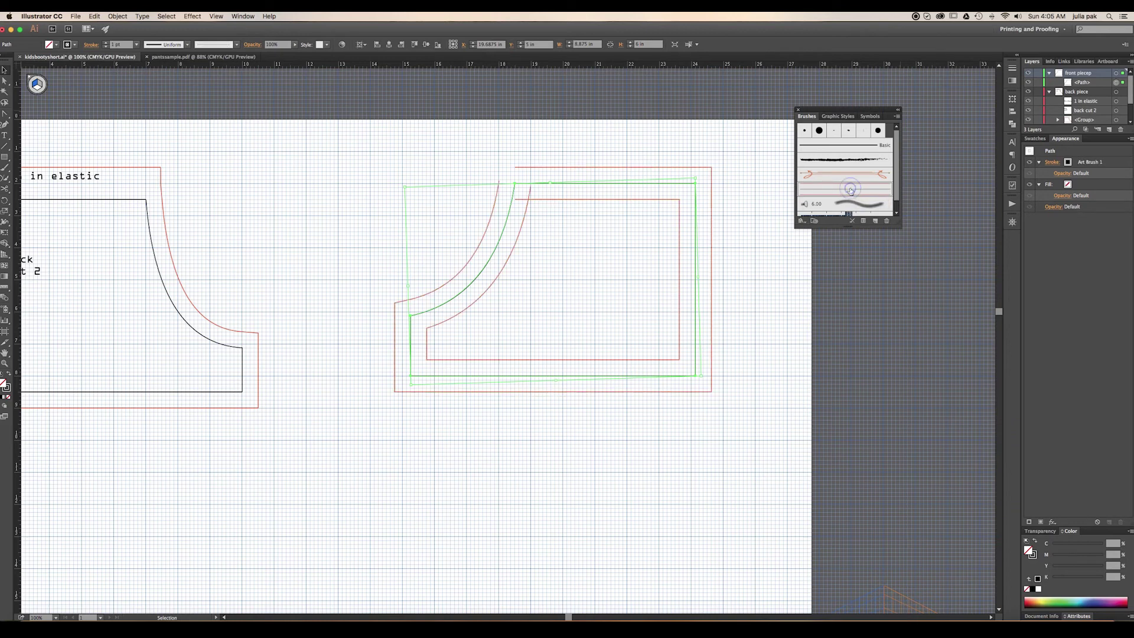
pyautogui.click(738, 242)
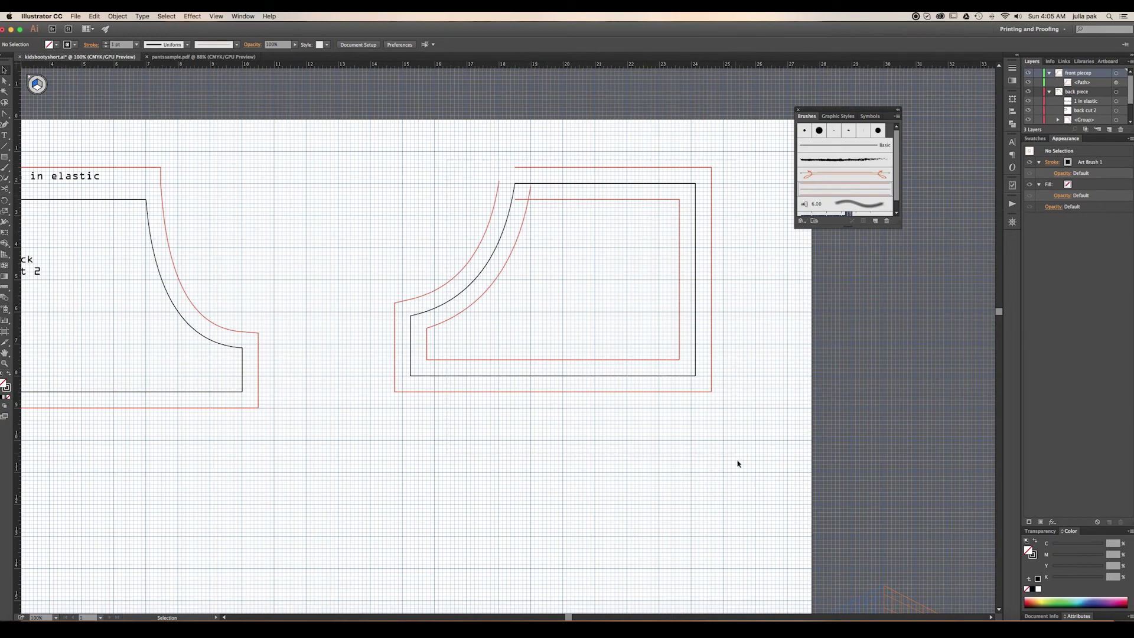
pyautogui.click(697, 391)
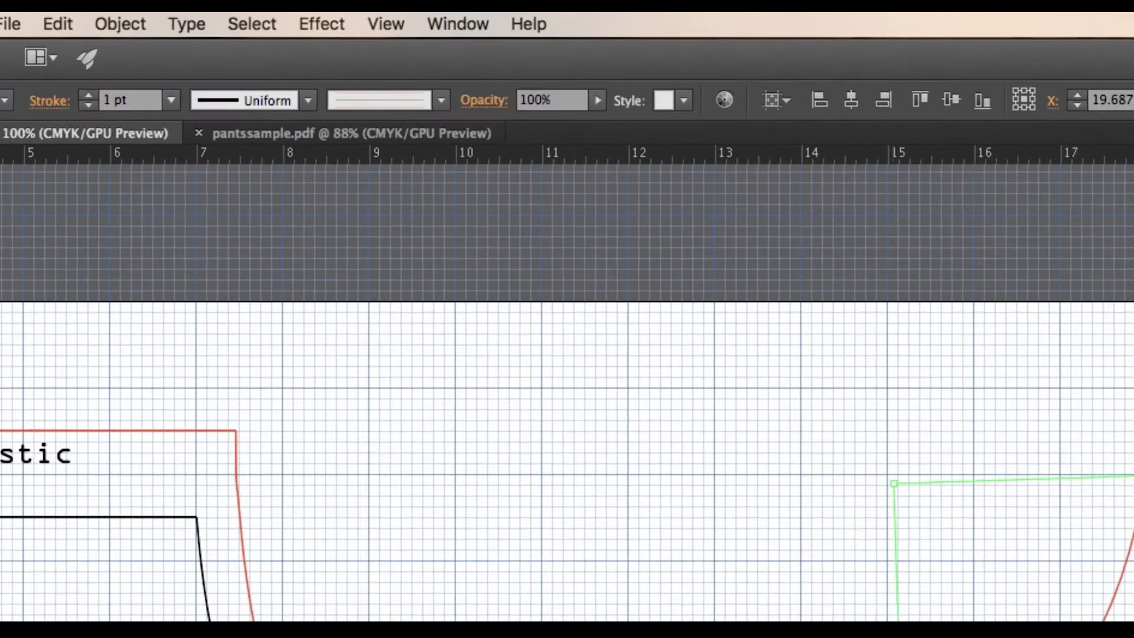
# Expand the front piece's brushed outline into separate paths via Object > Expand Appearance.
pyautogui.click(117, 16)
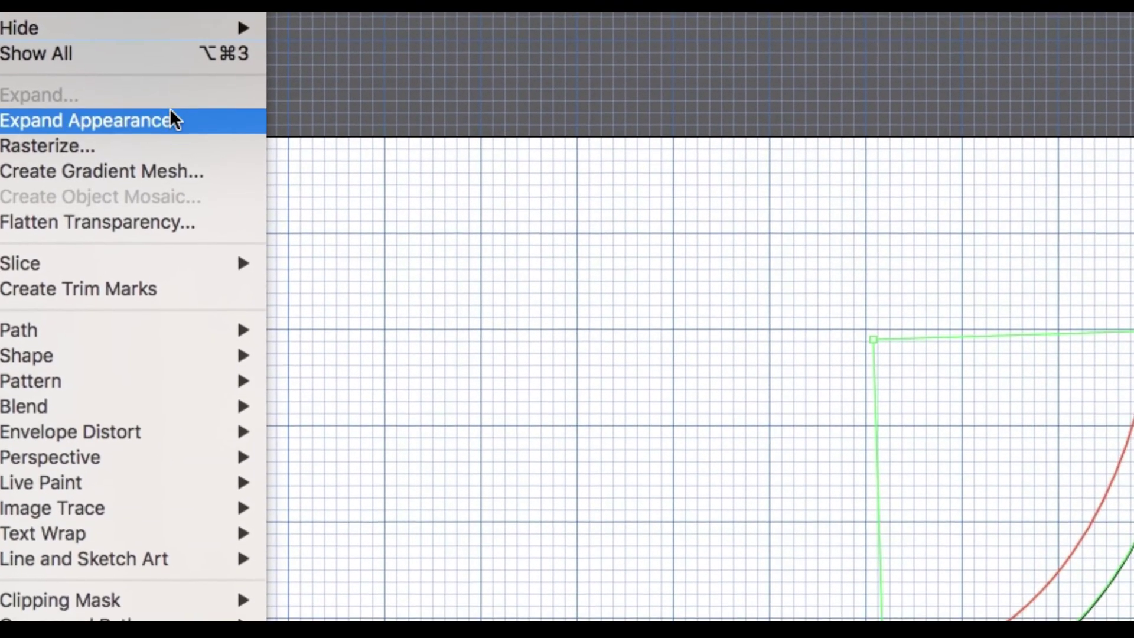
pyautogui.click(170, 112)
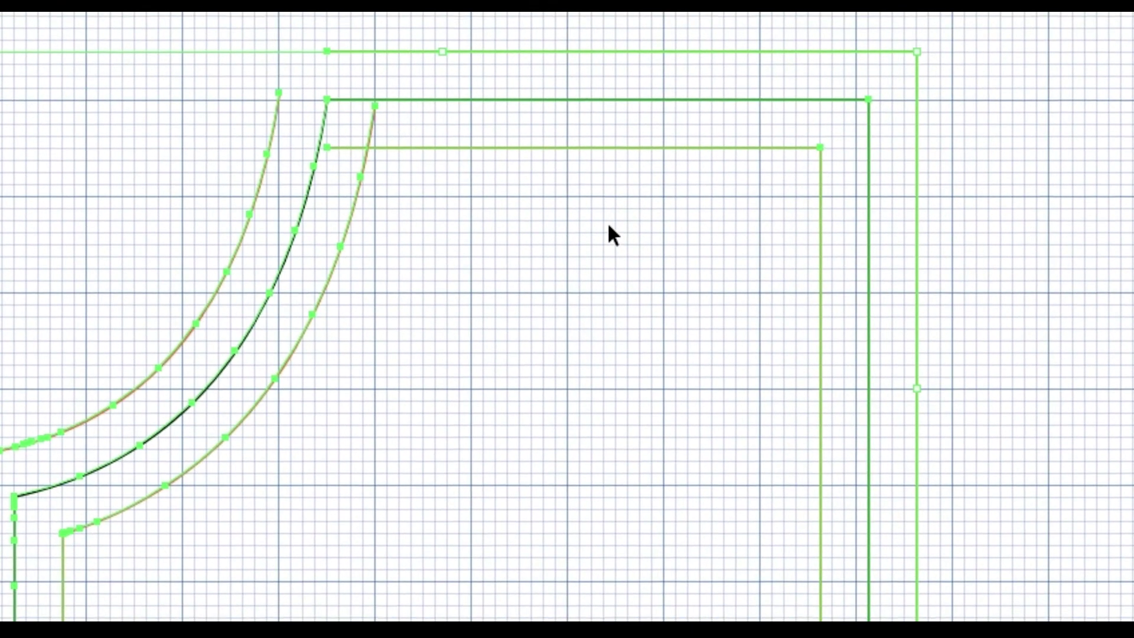
pyautogui.click(583, 201)
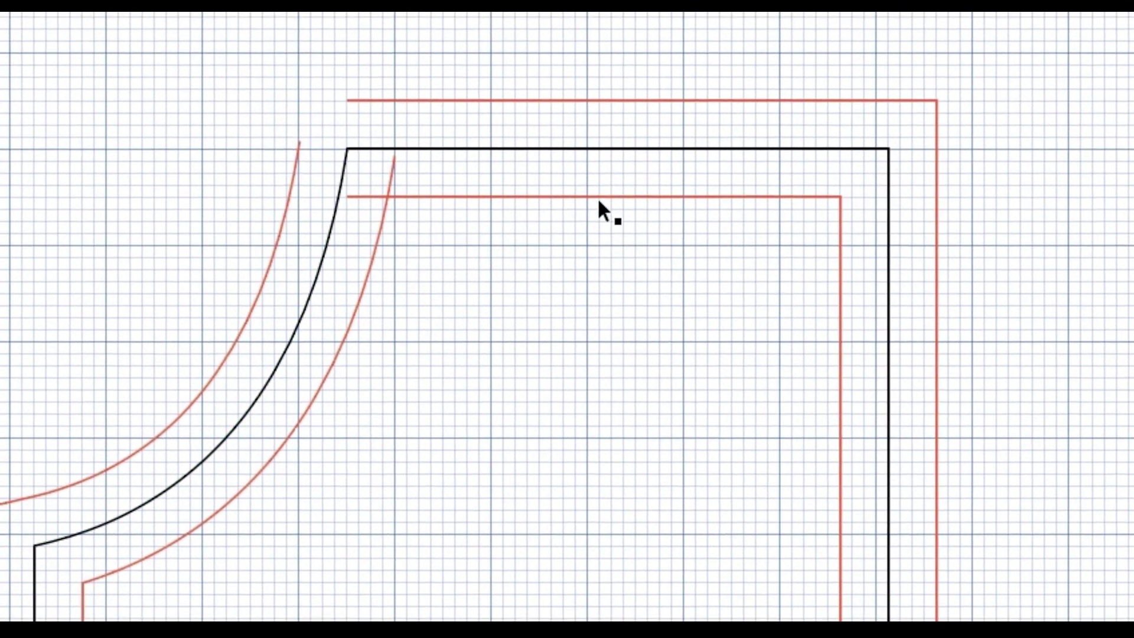
pyautogui.click(597, 198)
pyautogui.doubleClick(596, 198)
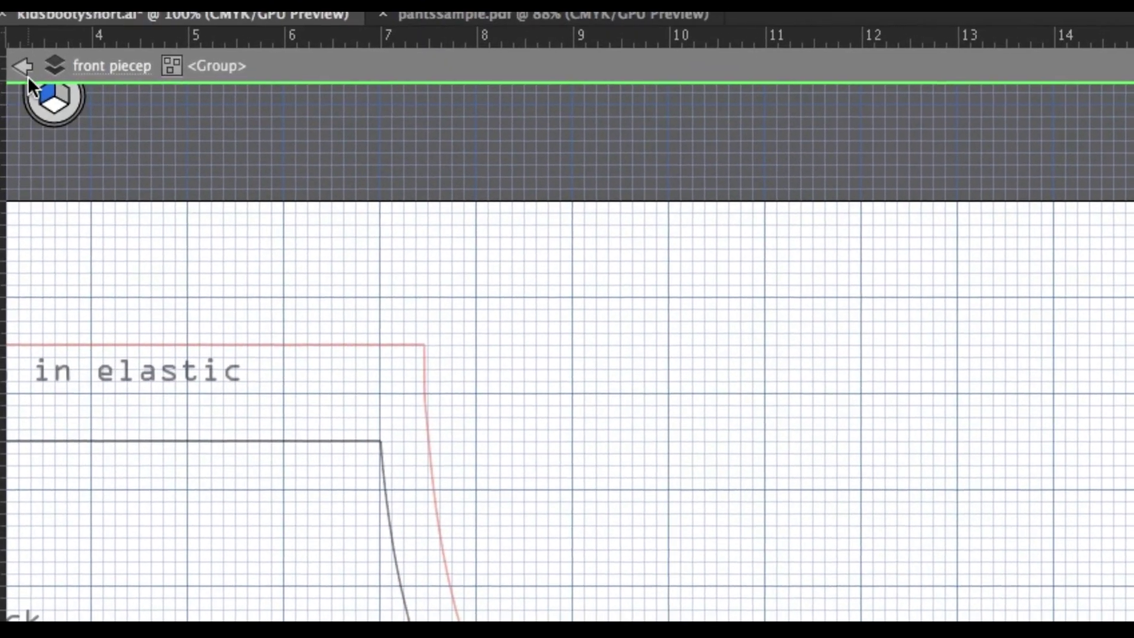
# Exit isolation mode and delete the inner red offset line with Direct Selection.
pyautogui.click(25, 76)
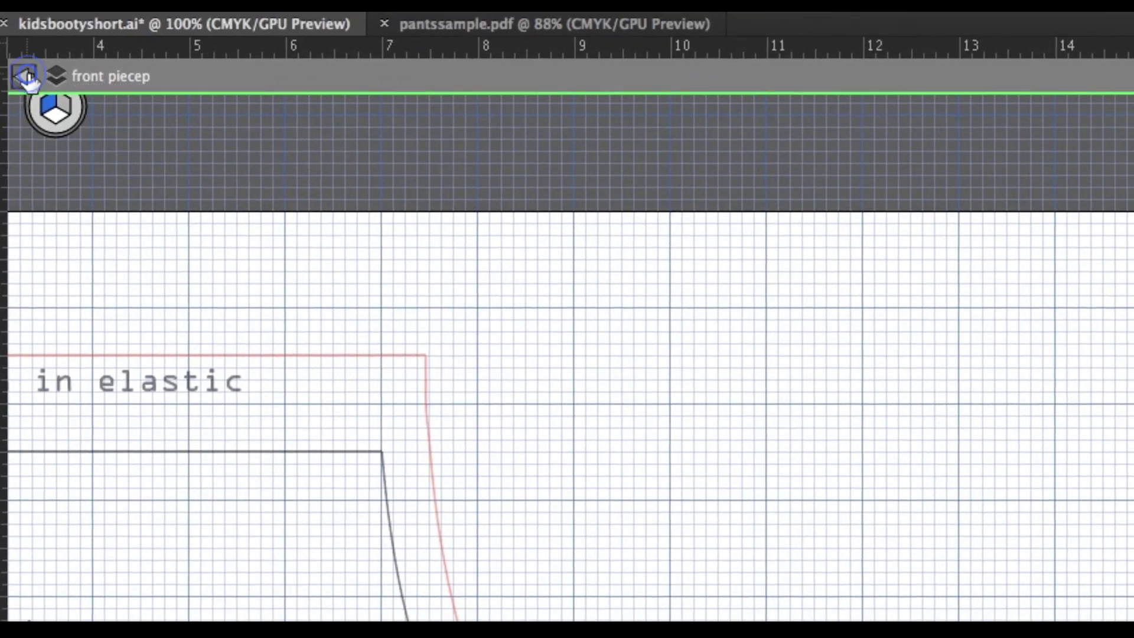
pyautogui.click(25, 75)
pyautogui.click(551, 196)
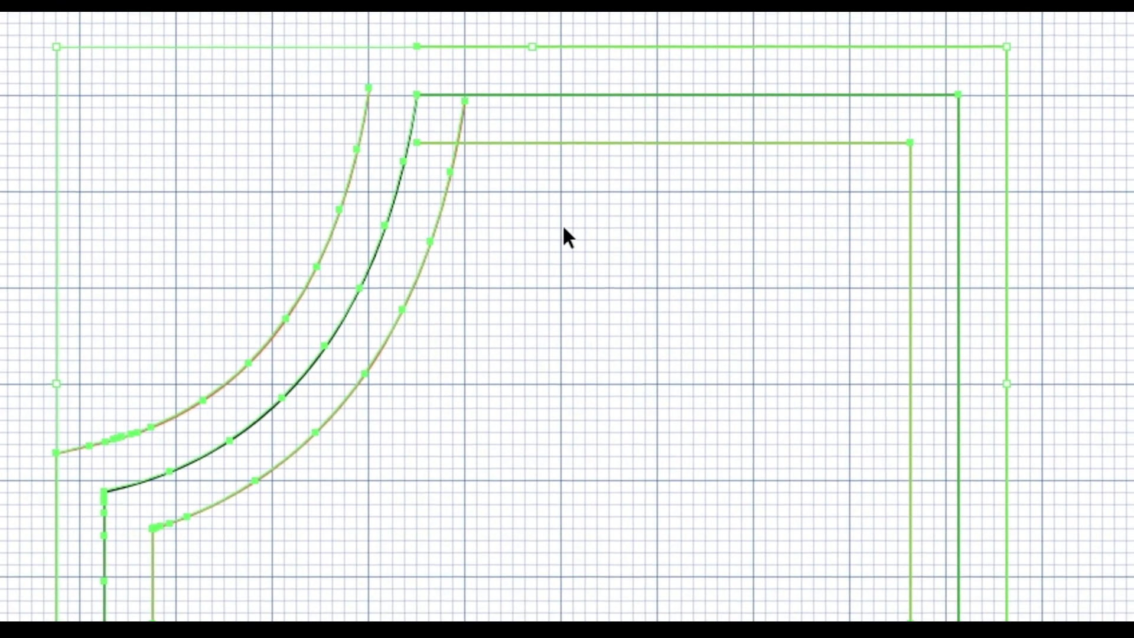
pyautogui.click(566, 236)
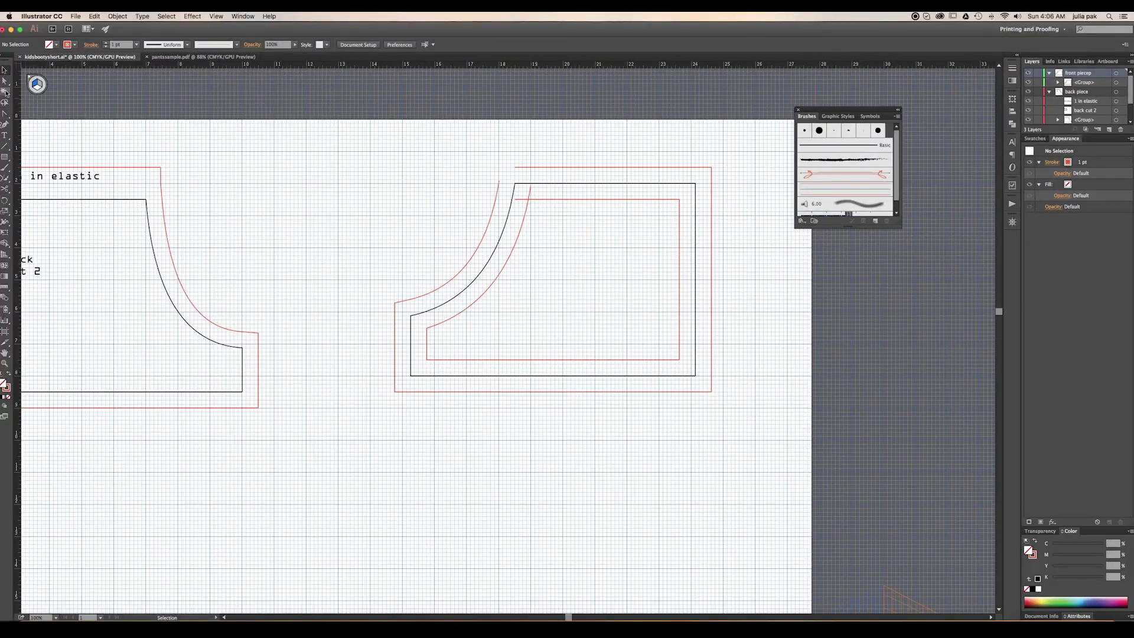
pyautogui.click(5, 81)
pyautogui.click(568, 199)
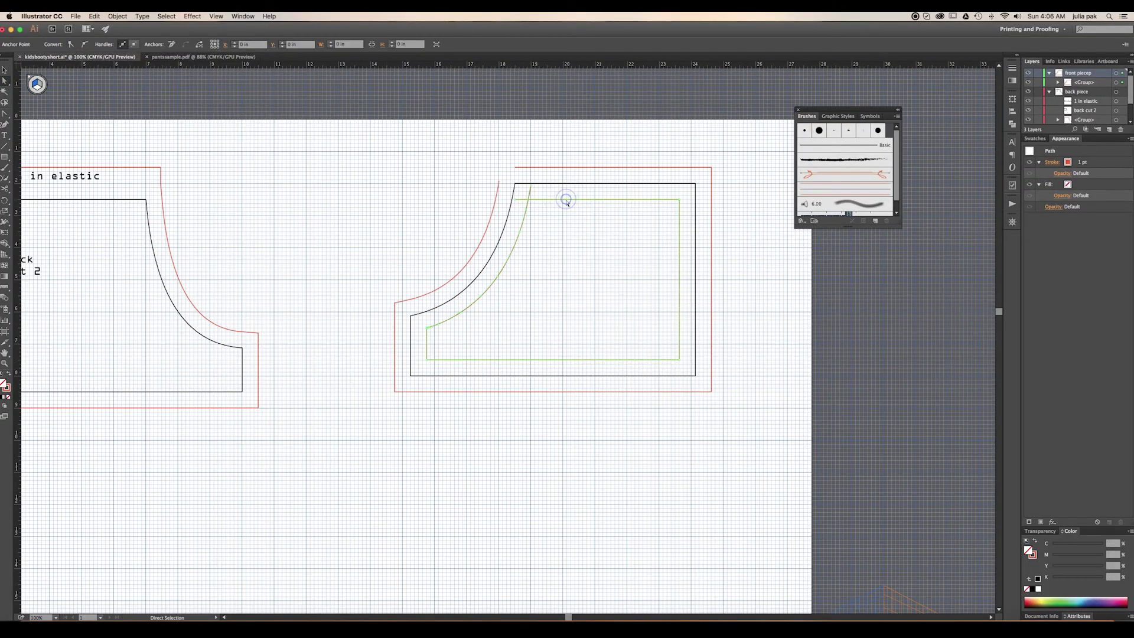
pyautogui.press('Delete')
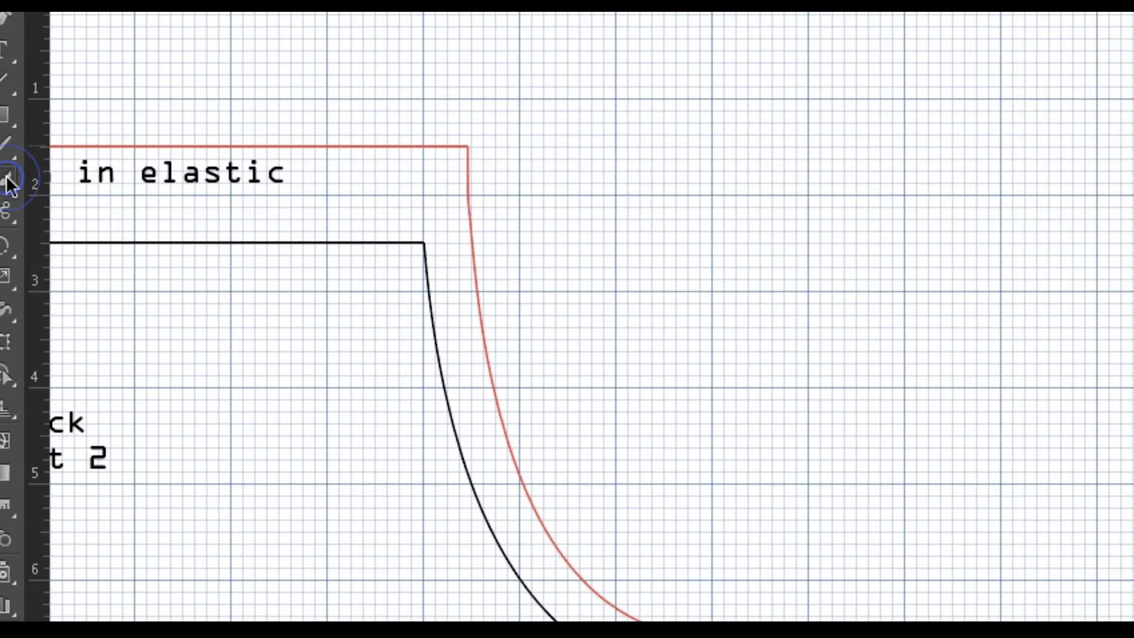
# Join the red outline's open top-left corner using the Join Tool.
pyautogui.click(6, 178)
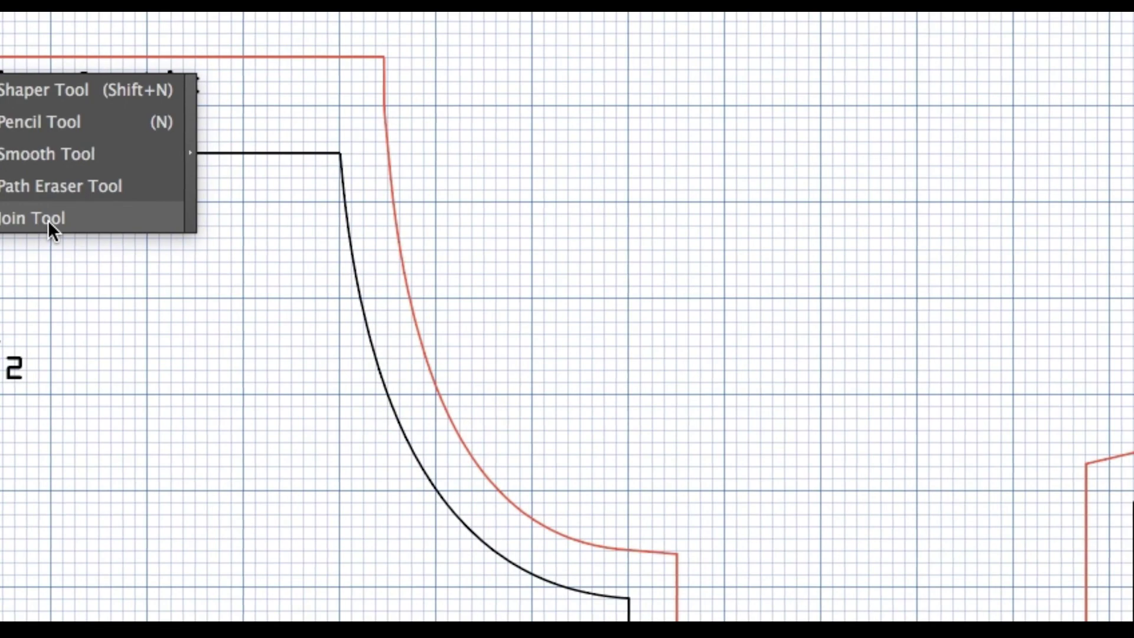
pyautogui.click(124, 309)
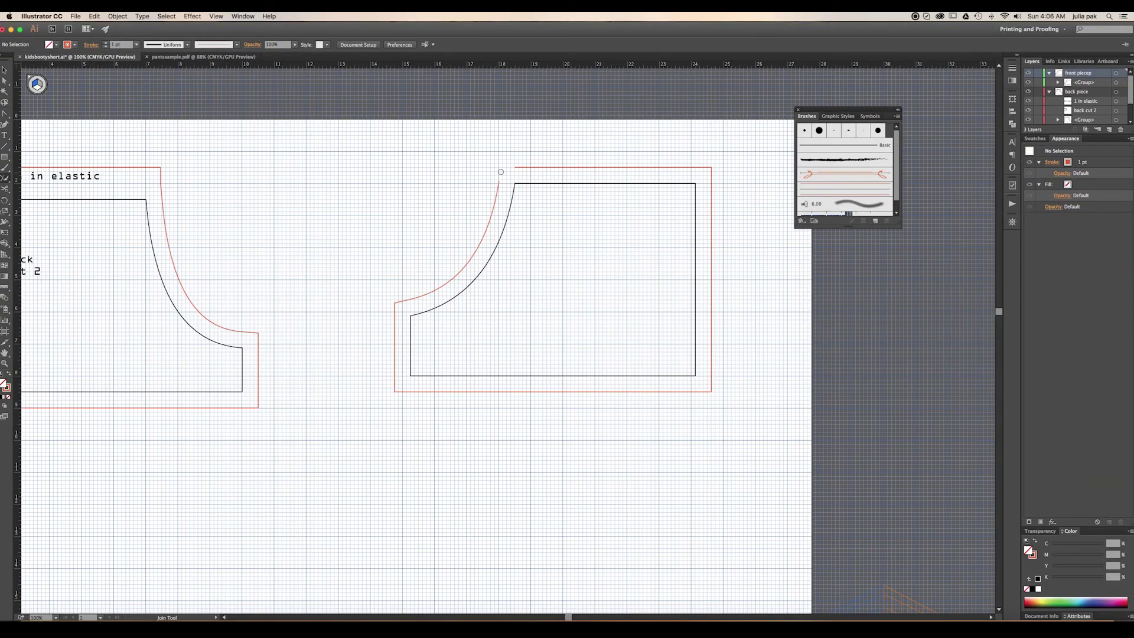
pyautogui.moveTo(518, 167); pyautogui.dragTo(499, 186)
pyautogui.press('a')
pyautogui.click(491, 163)
# Move the red outline's top edge 0.5 in upward for the elastic allowance.
pyautogui.click(712, 174)
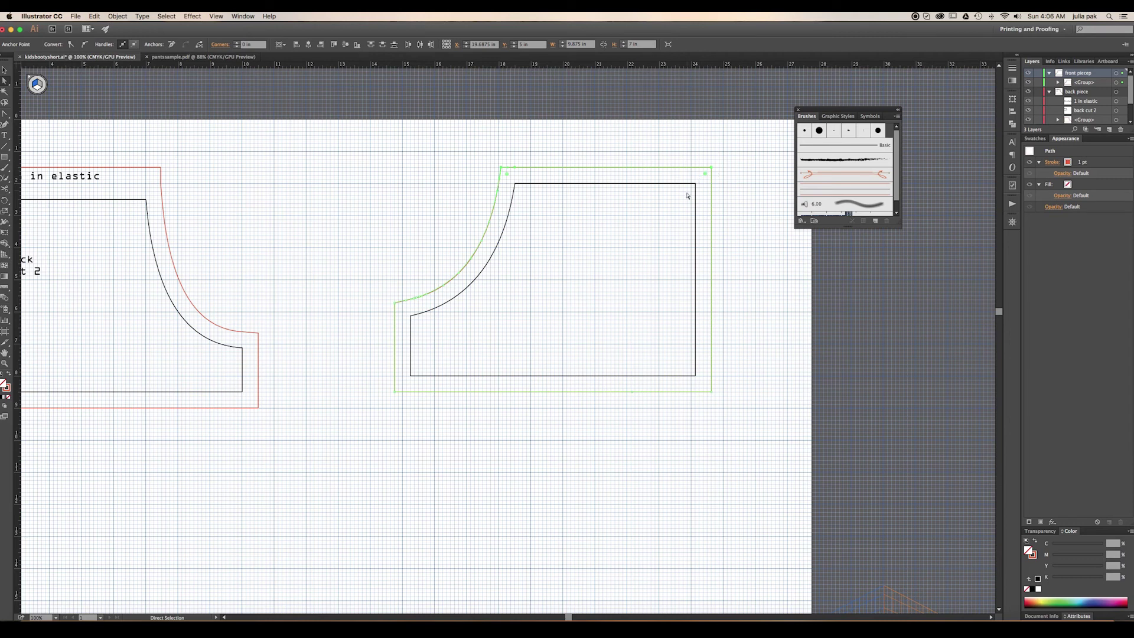
pyautogui.press('Return')
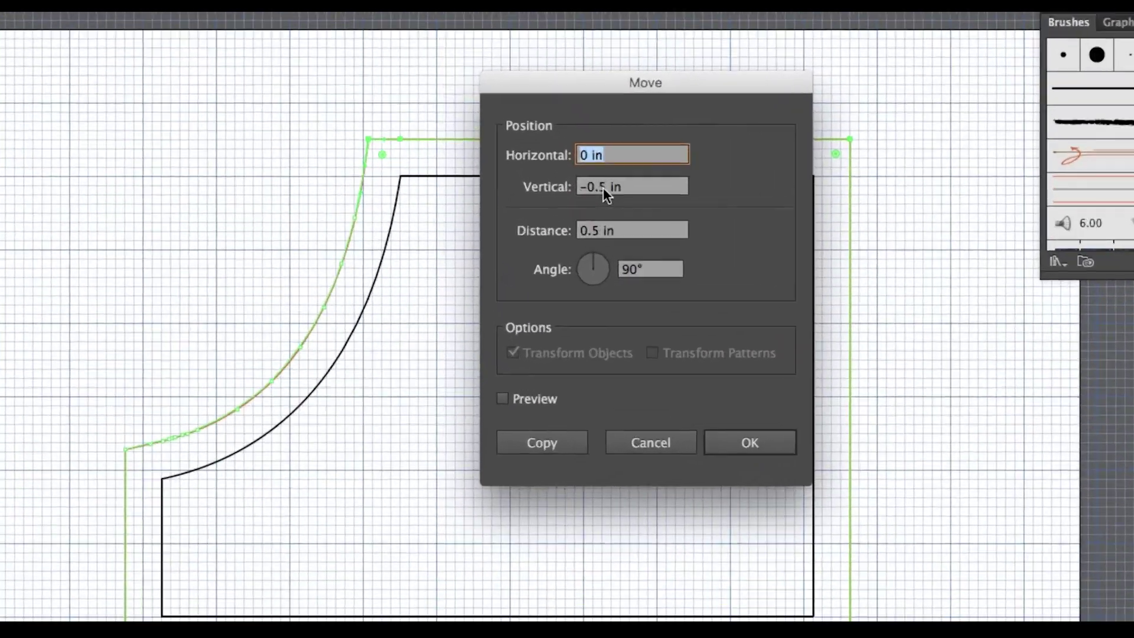
pyautogui.click(604, 189)
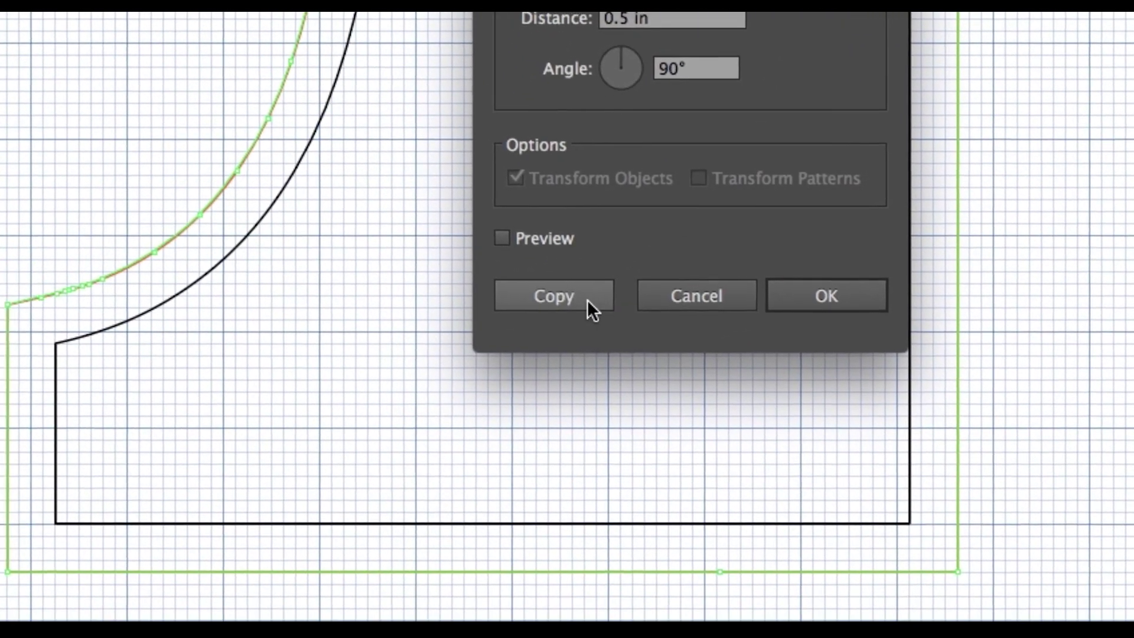
pyautogui.click(806, 301)
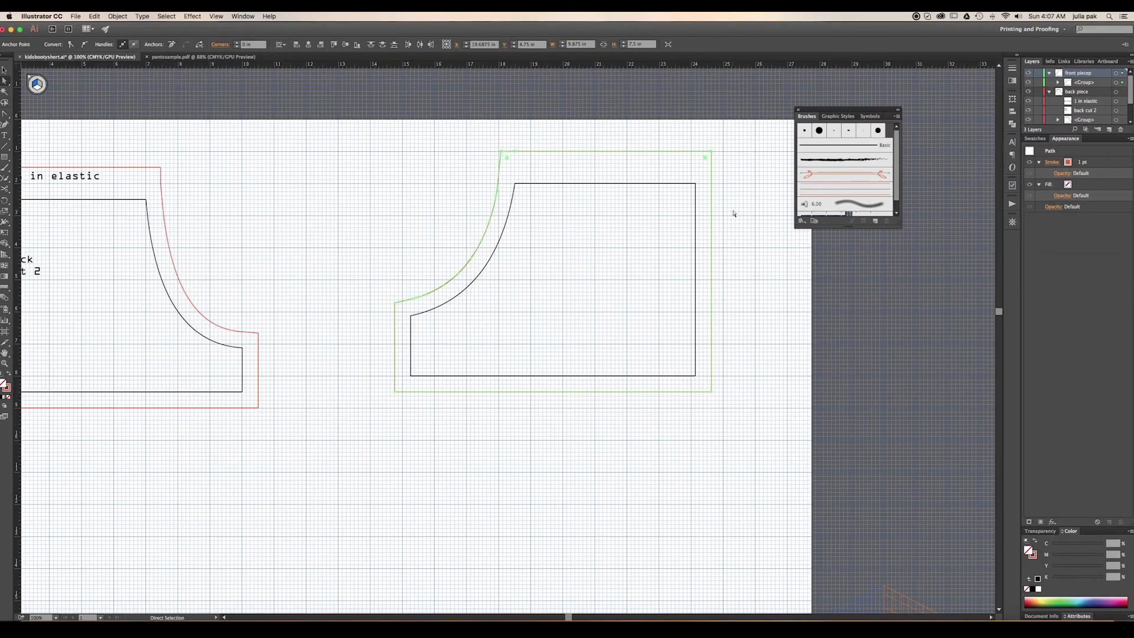
pyautogui.click(723, 220)
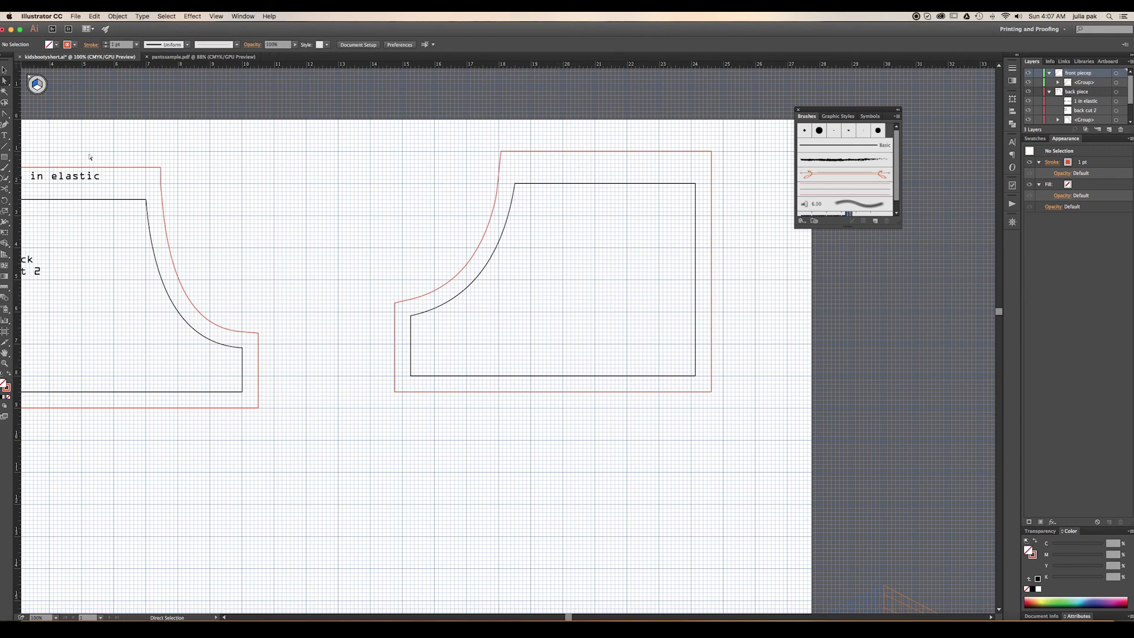
# Add the text label 'front cut 2' inside the front pattern piece.
pyautogui.press('t')
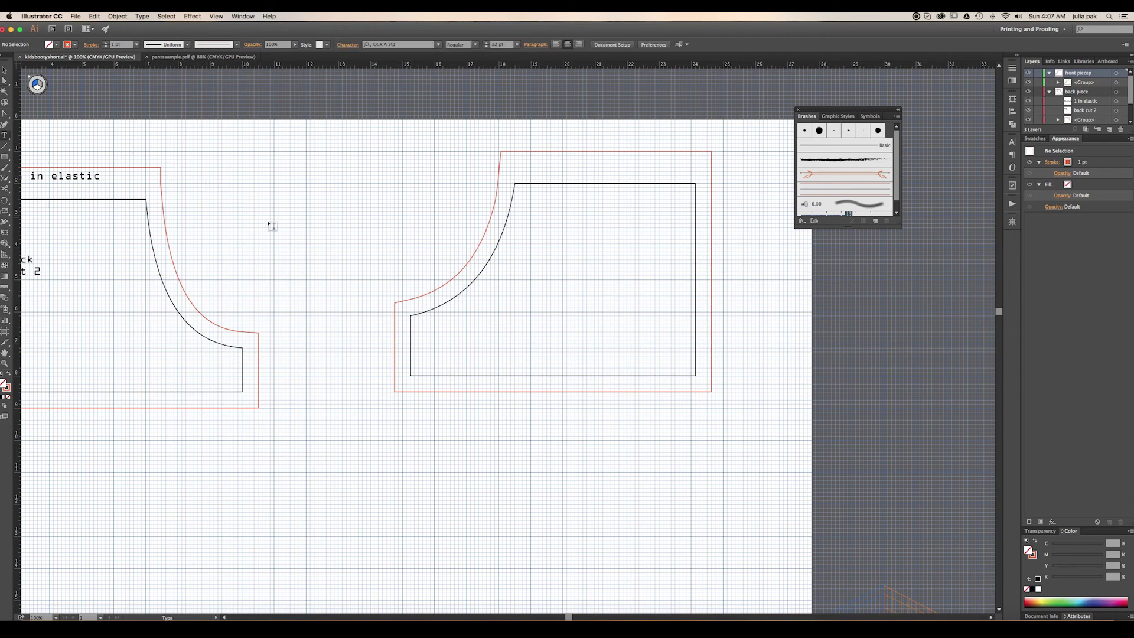
pyautogui.click(558, 238)
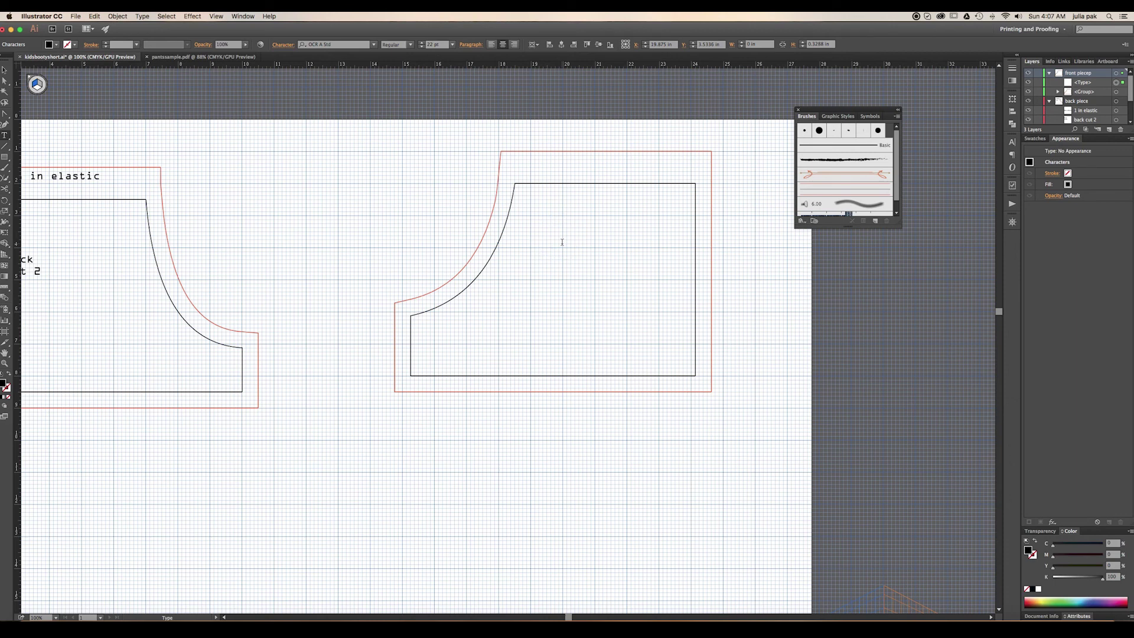
pyautogui.write('front ')
pyautogui.write('cut 2')
pyautogui.click(554, 165)
pyautogui.click(4, 80)
pyautogui.click(4, 70)
pyautogui.click(534, 160)
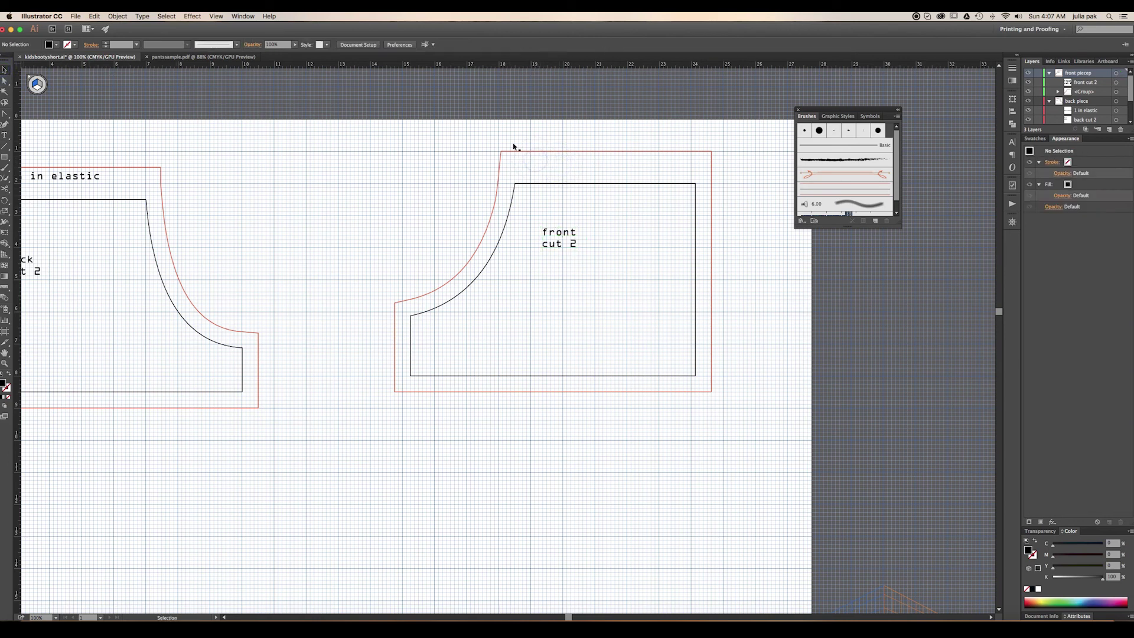
# Add a centre-aligned '1 in elastic' label and place it above the front piece's top edge.
pyautogui.click(4, 135)
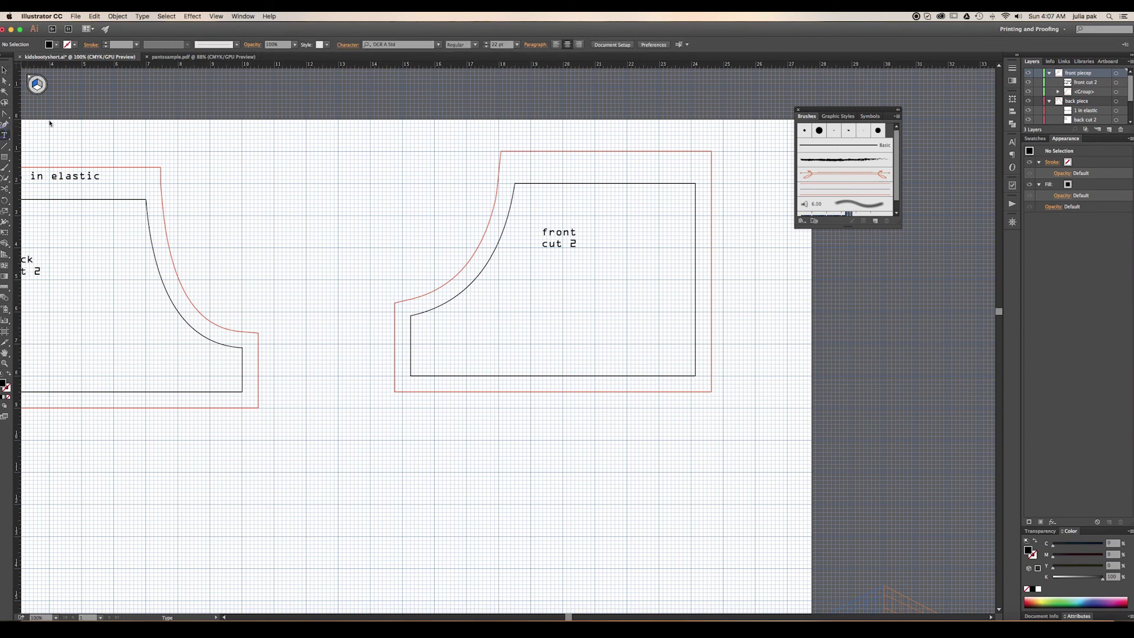
pyautogui.click(546, 163)
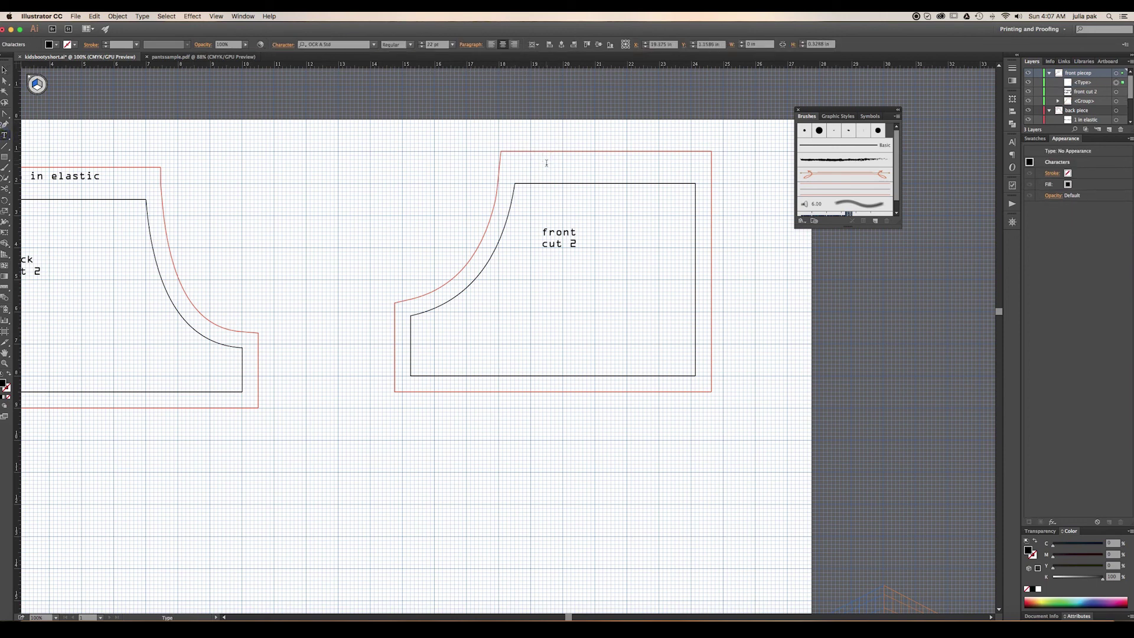
pyautogui.write('1 in elastic')
pyautogui.tripleClick(596, 164)
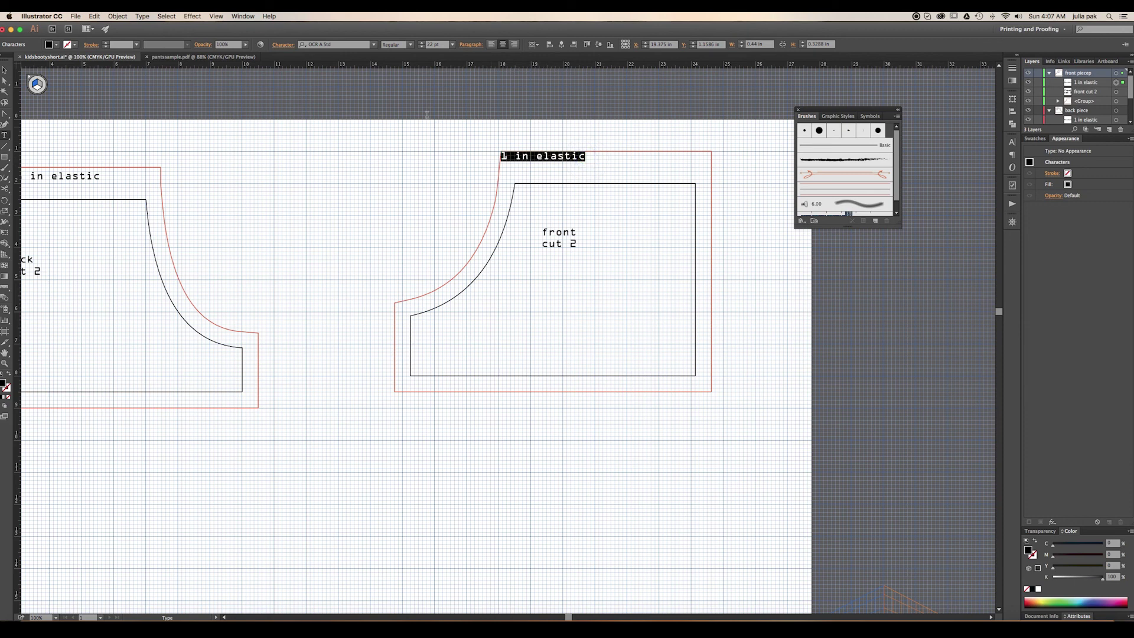
pyautogui.click(502, 44)
pyautogui.click(597, 201)
pyautogui.click(5, 70)
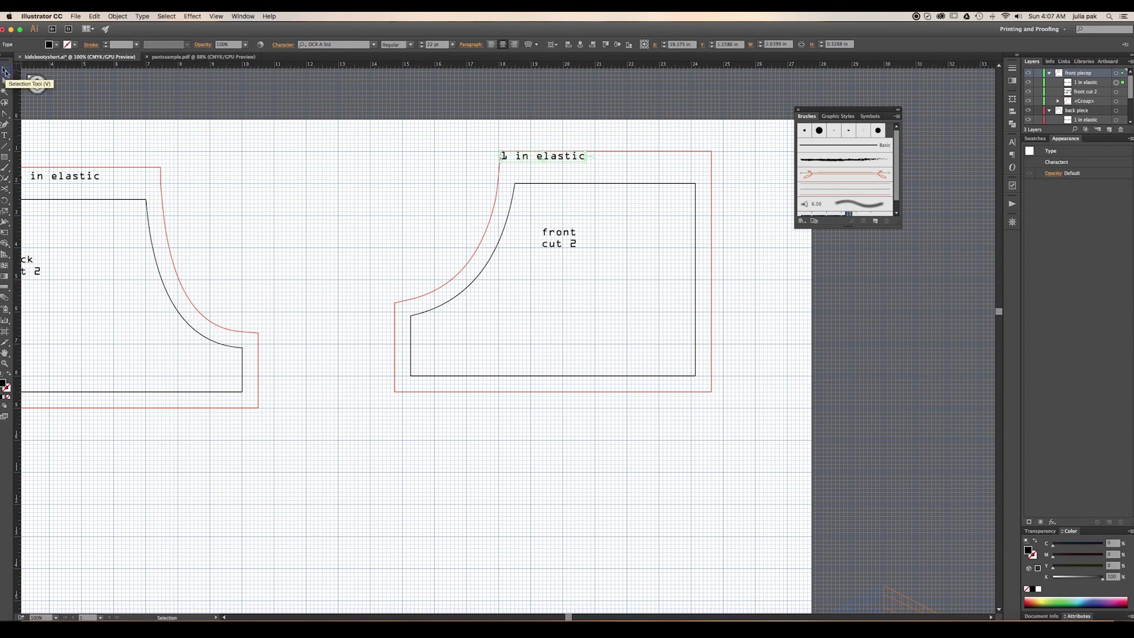
pyautogui.moveTo(546, 155); pyautogui.dragTo(601, 163)
pyautogui.click(585, 145)
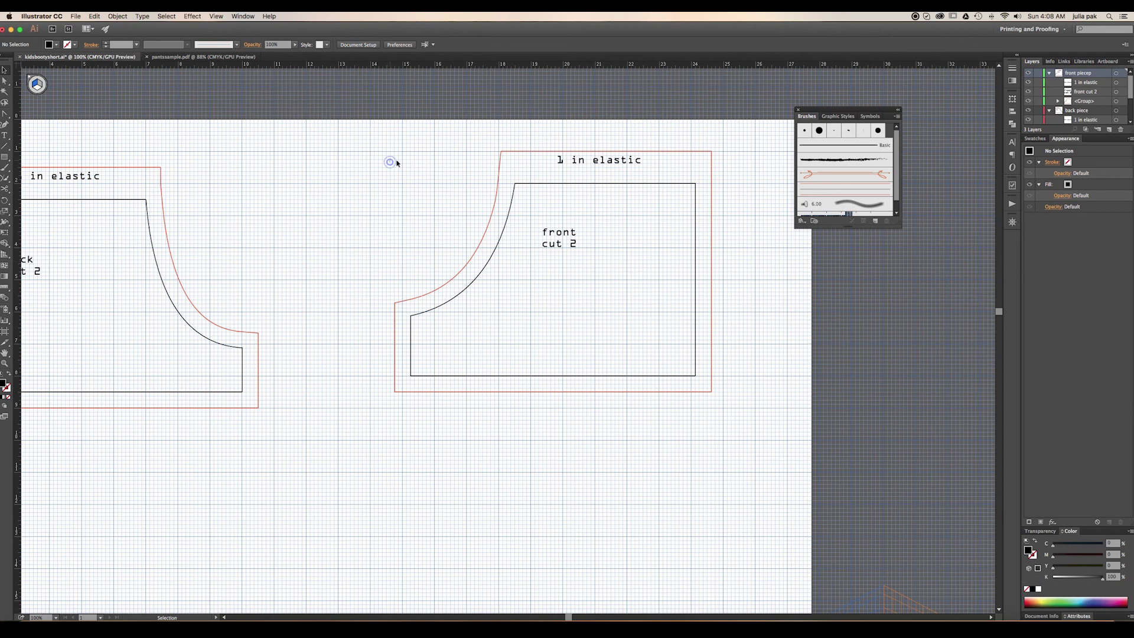
# Marquee-select the front piece's outlines and labels and group them with Cmd+G.
pyautogui.moveTo(392, 159); pyautogui.dragTo(721, 427)
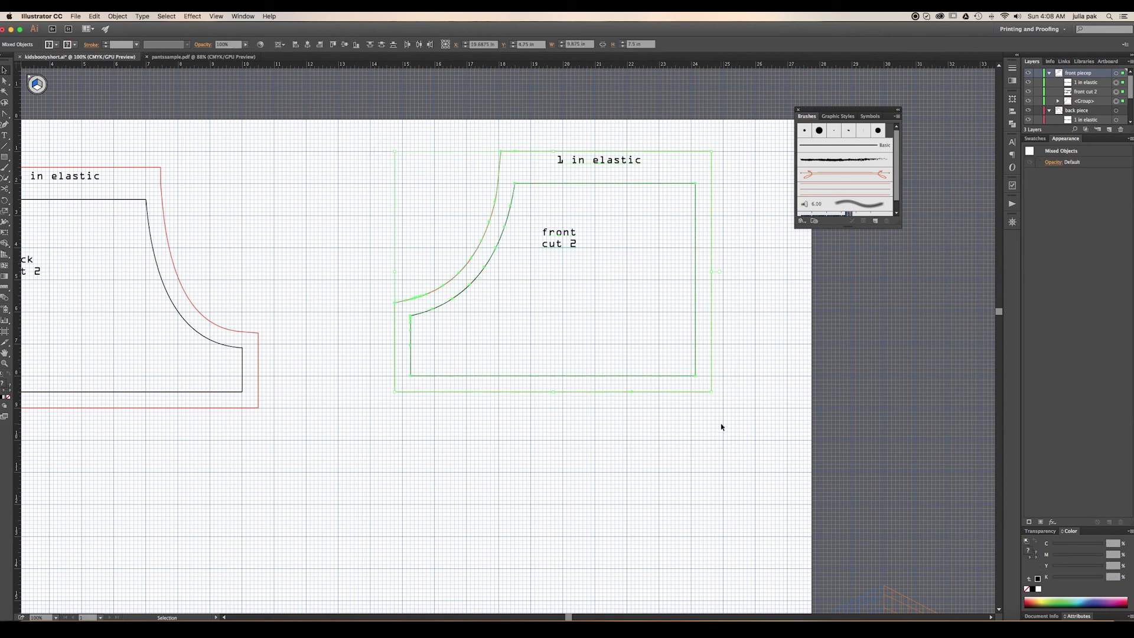
pyautogui.press('super+g')
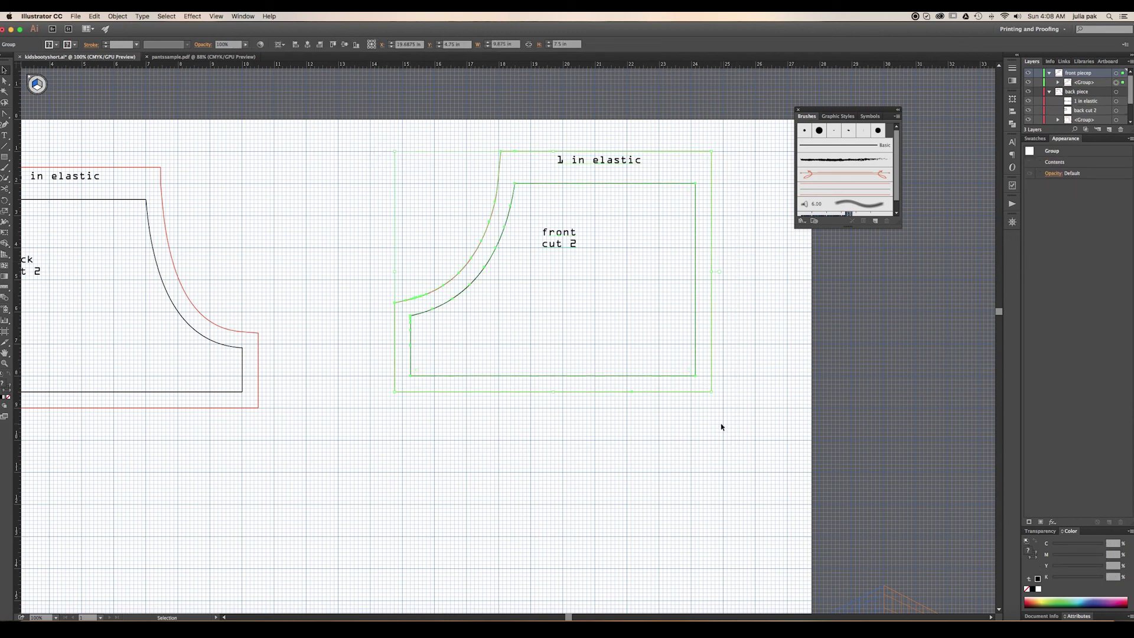
pyautogui.click(446, 148)
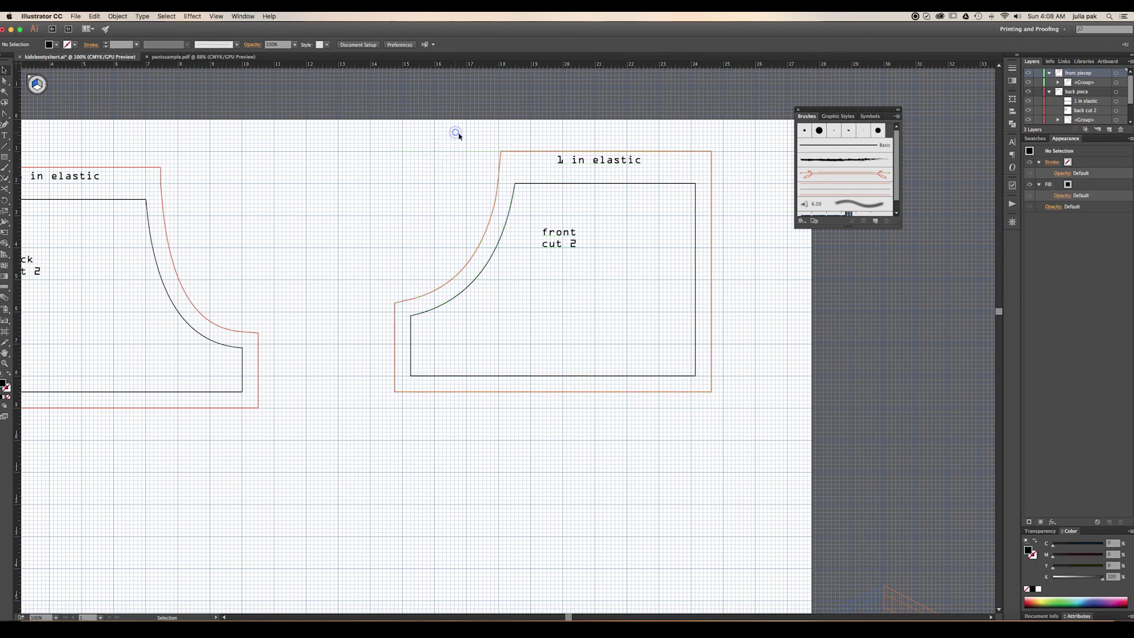
pyautogui.click(648, 178)
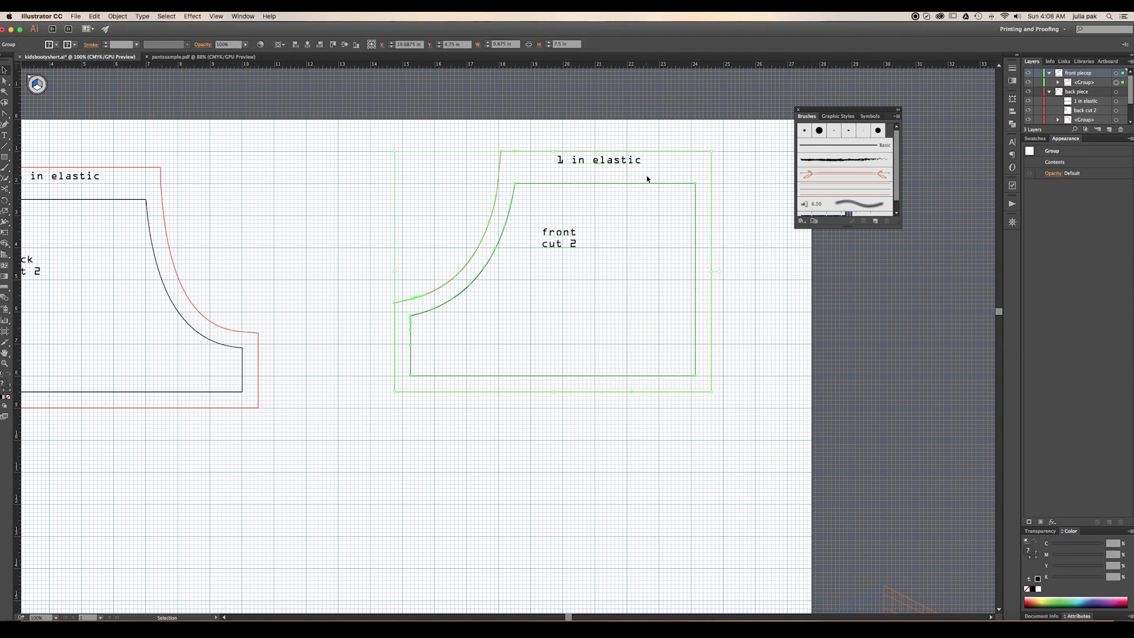